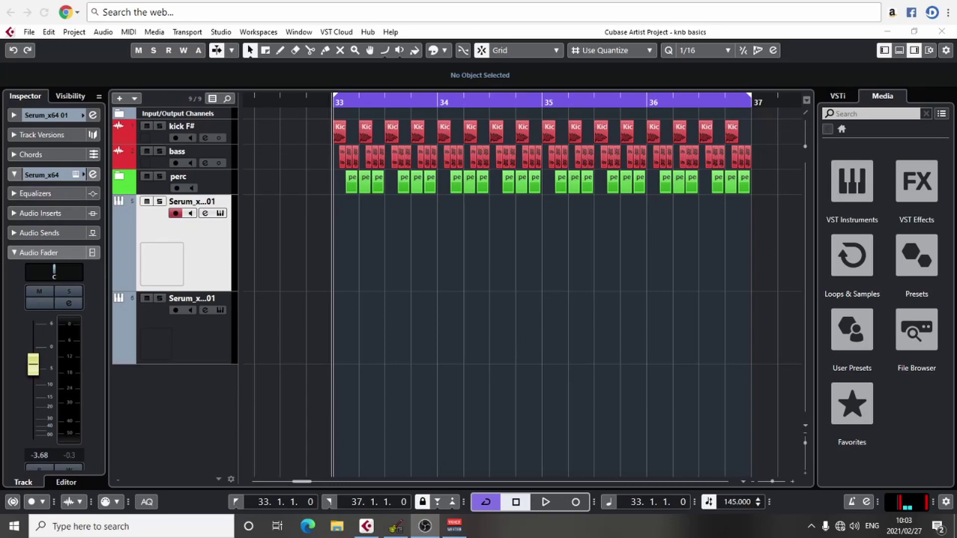
- Set the quantize to 1/1 and create an empty MIDI part from bar 33 to bar 37 on the first Serum track
left_click(405, 305)
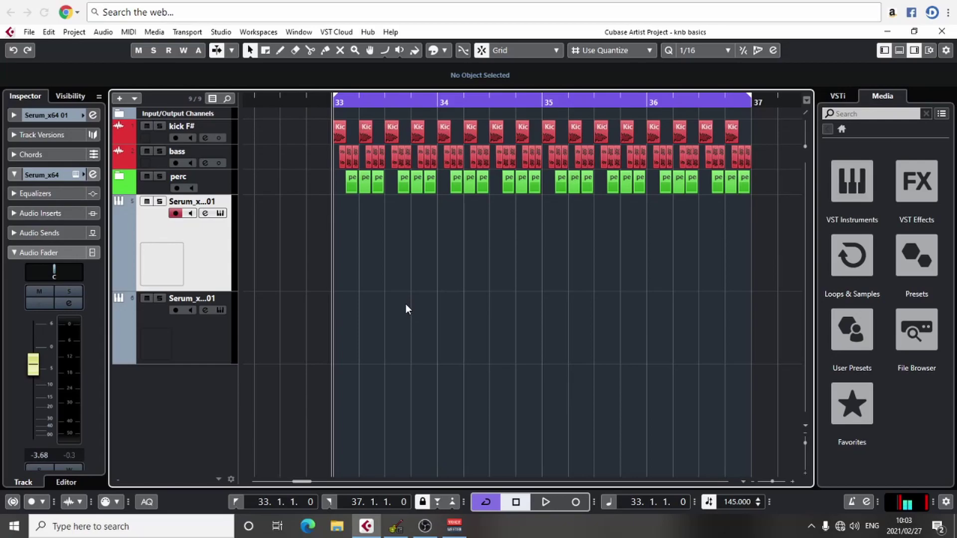
scroll(400, 298, "right", 1)
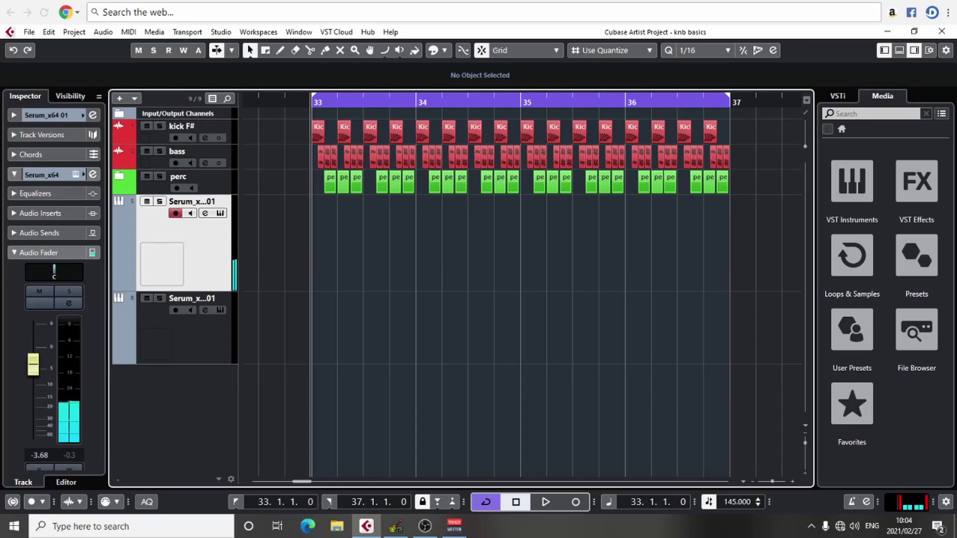
double_click(319, 244)
key("Delete")
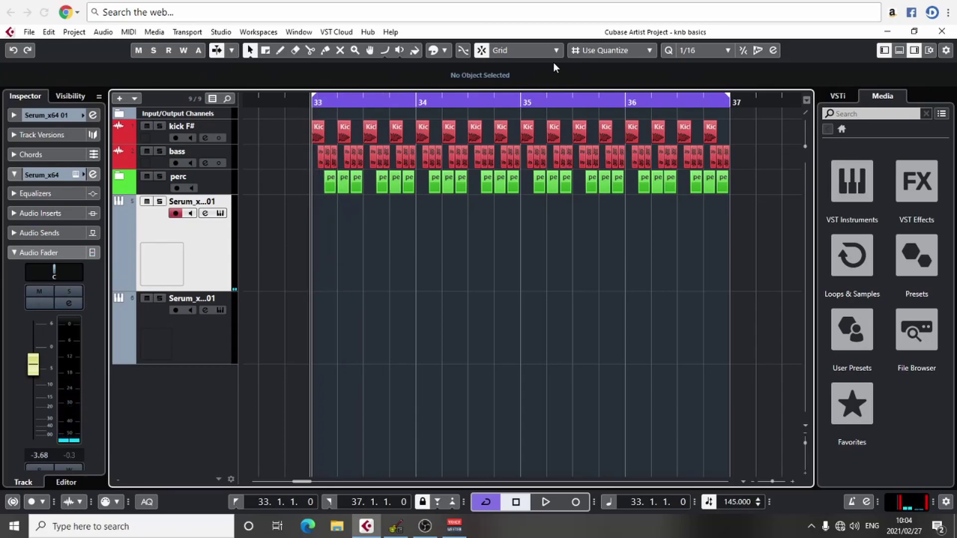
left_click(686, 50)
left_click(694, 65)
left_click_drag(355, 249, 683, 252)
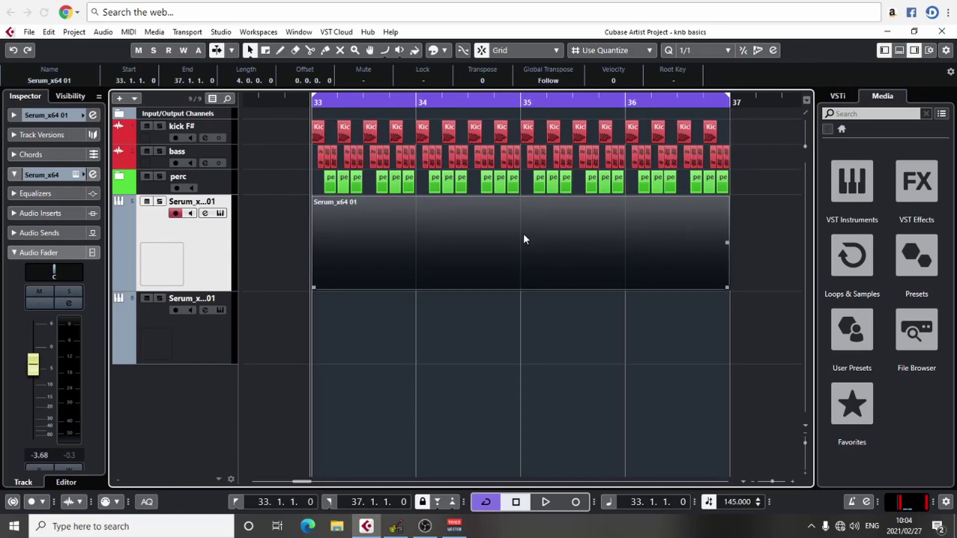
- In the new part, enter a two-bar F#2 note from bar 33 and a one-bar A2 note at bar 35
double_click(523, 239)
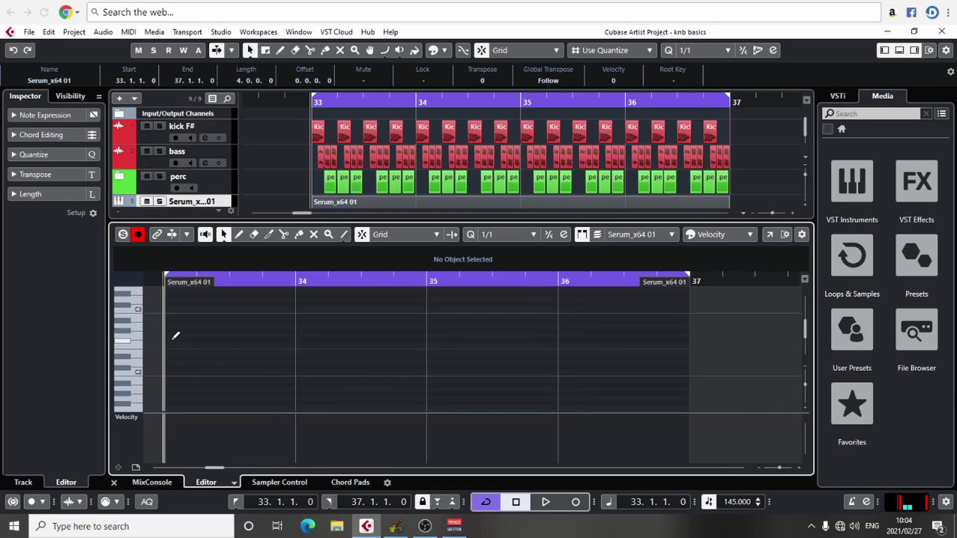
left_click_drag(175, 345, 426, 340)
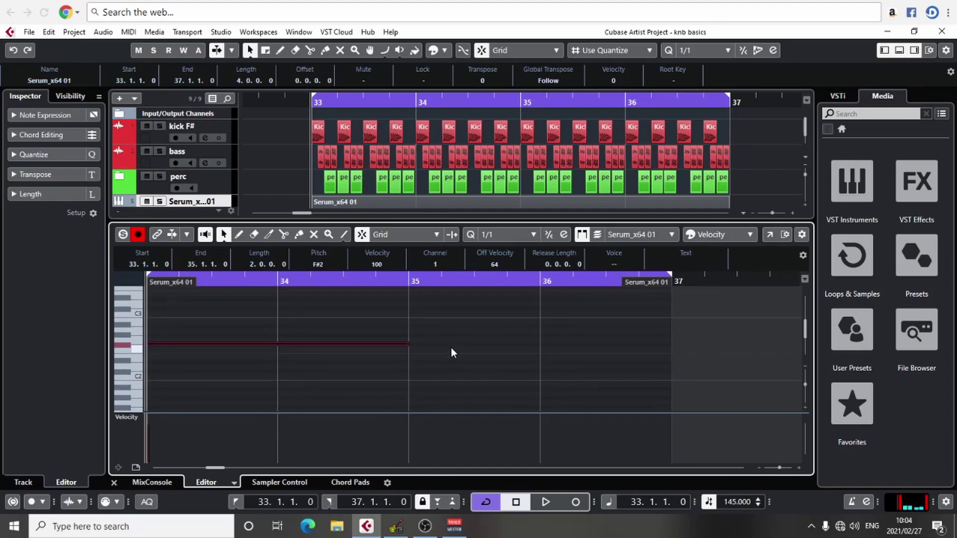
key("alt+d")
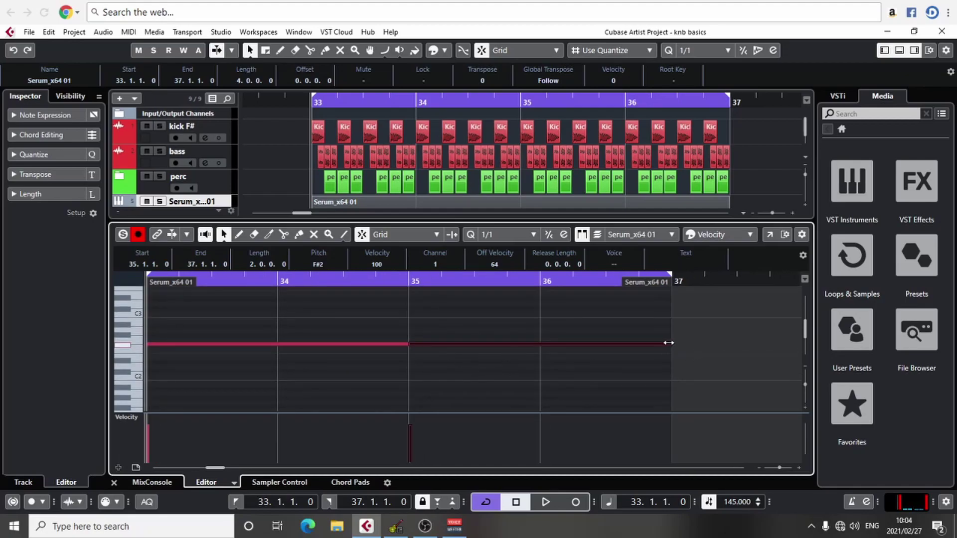
left_click_drag(669, 343, 540, 343)
key("Up")
key("Up")
key("Up")
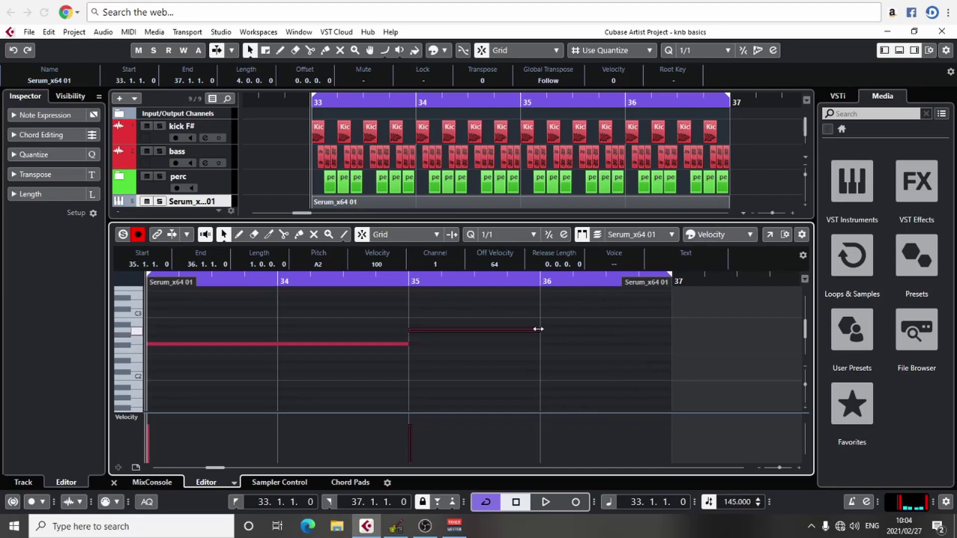
- Duplicate the bar 35 note into bar 36 and transpose the copy up four semitones to C#3
key("alt+d")
key("Up")
key("Up")
key("Up")
key("Up")
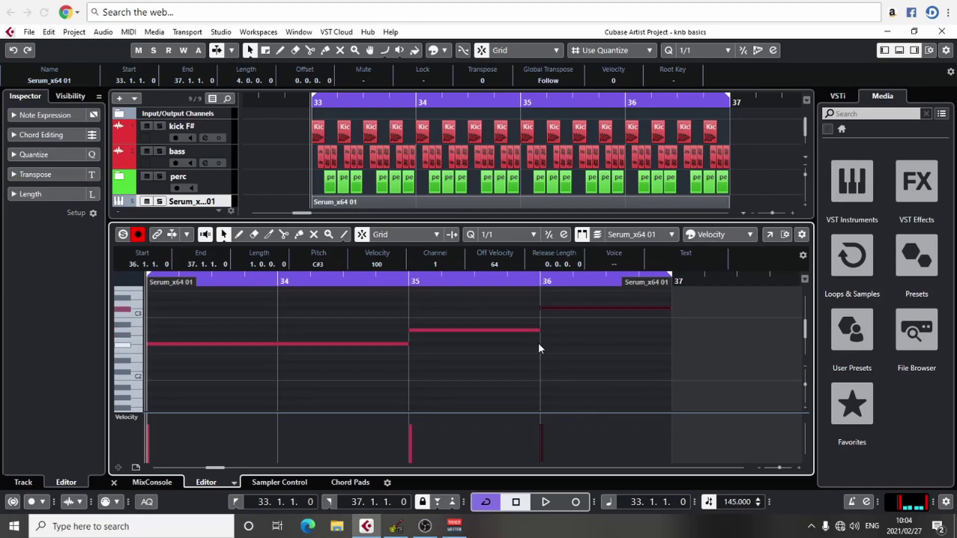
- Copy the three root notes upward to stack a third and a fifth above each, forming triads
key("g")
key("g")
left_click_drag(585, 335, 326, 372)
left_click_drag(473, 335, 207, 401)
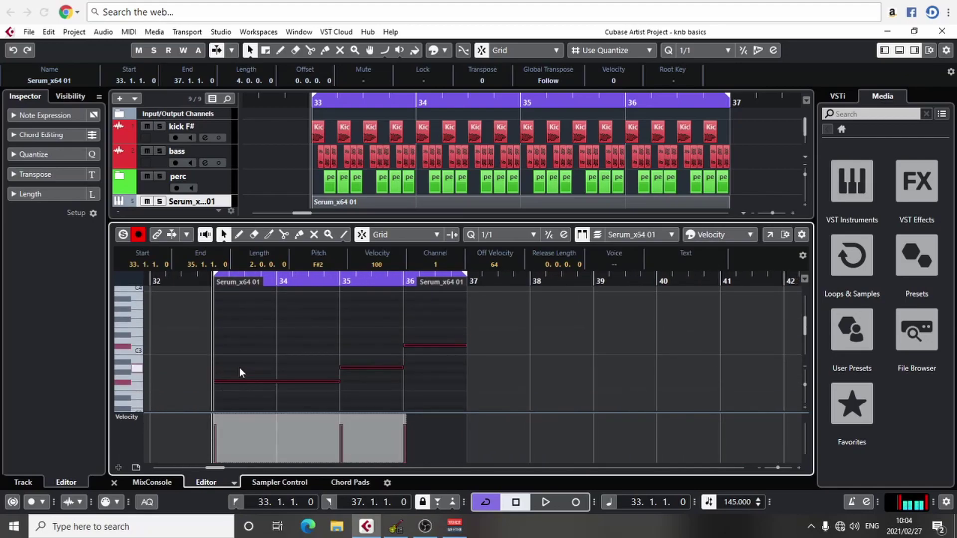
left_click_drag(239, 367, 241, 344)
left_click(533, 368)
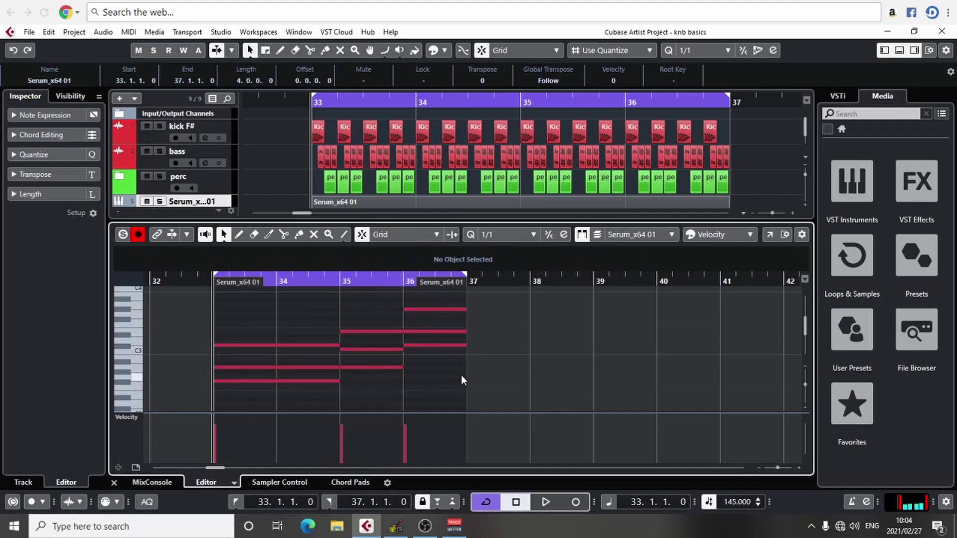
- Solo the first Serum track and play back its chord part in the arrangement with the note editor closed
key("space")
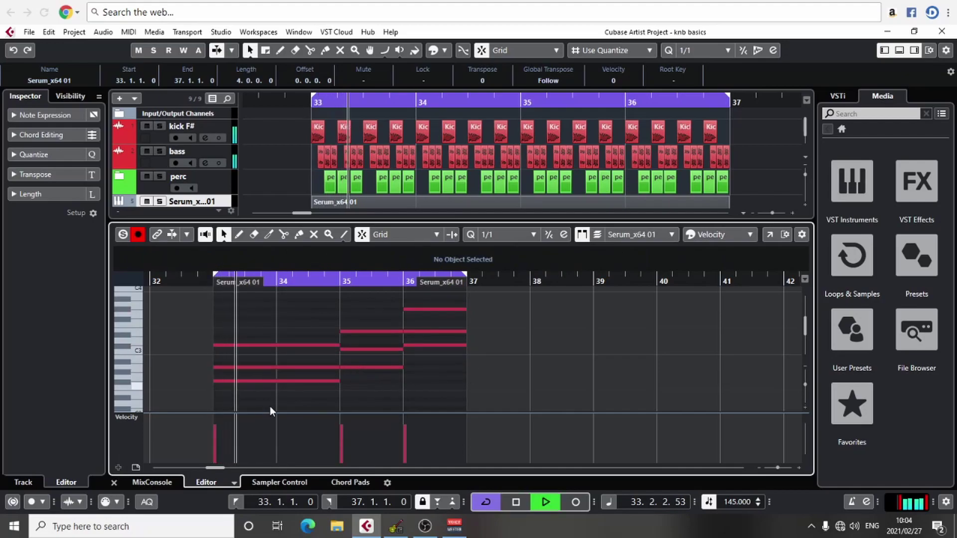
key("space")
left_click(114, 482)
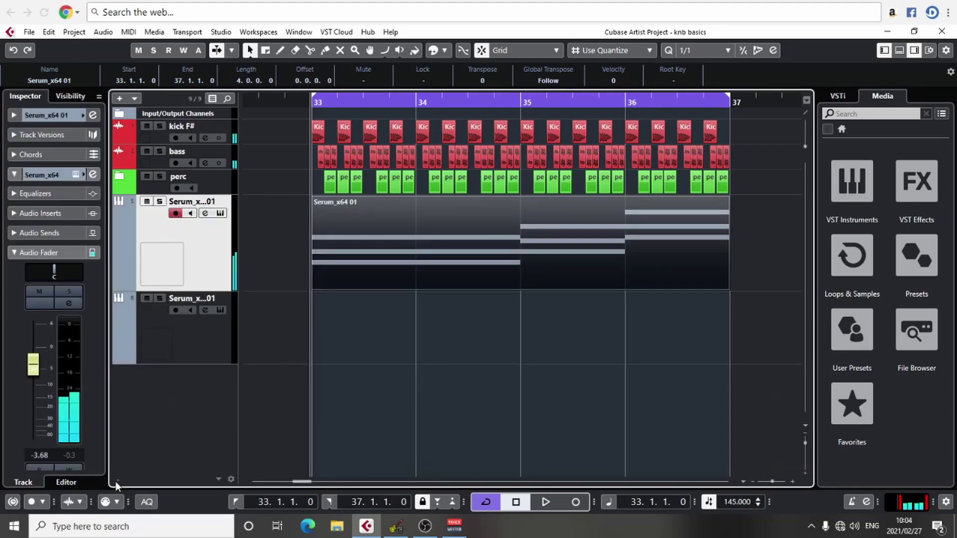
left_click(160, 203)
key("space")
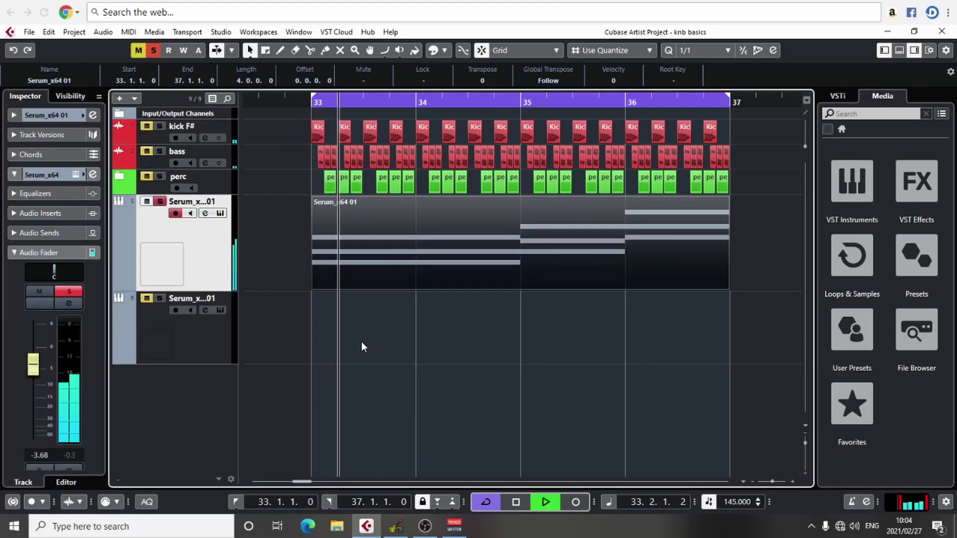
left_click(586, 358)
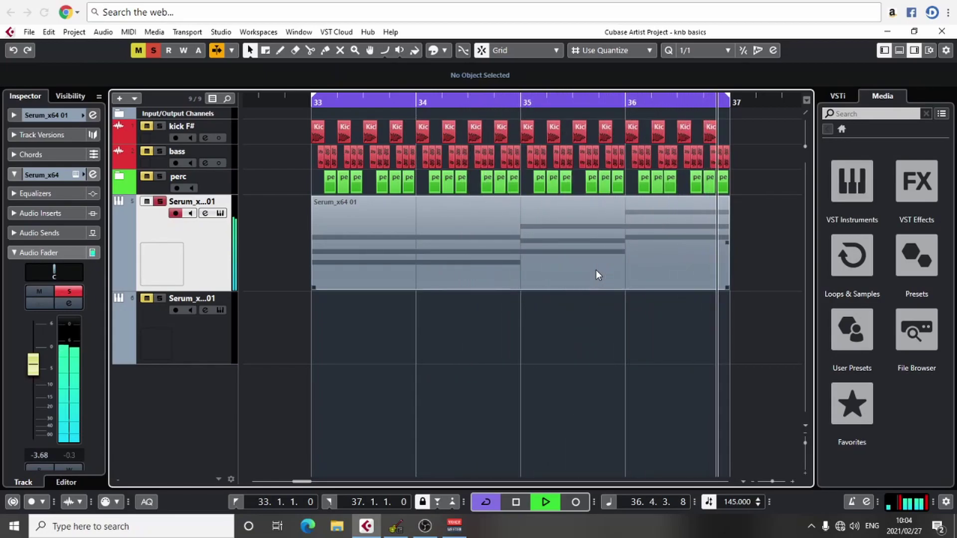
- Reopen the chord part and shorten the three notes of the bar 36 chord to a length of 0.2.0.60
left_click(596, 270)
double_click(597, 270)
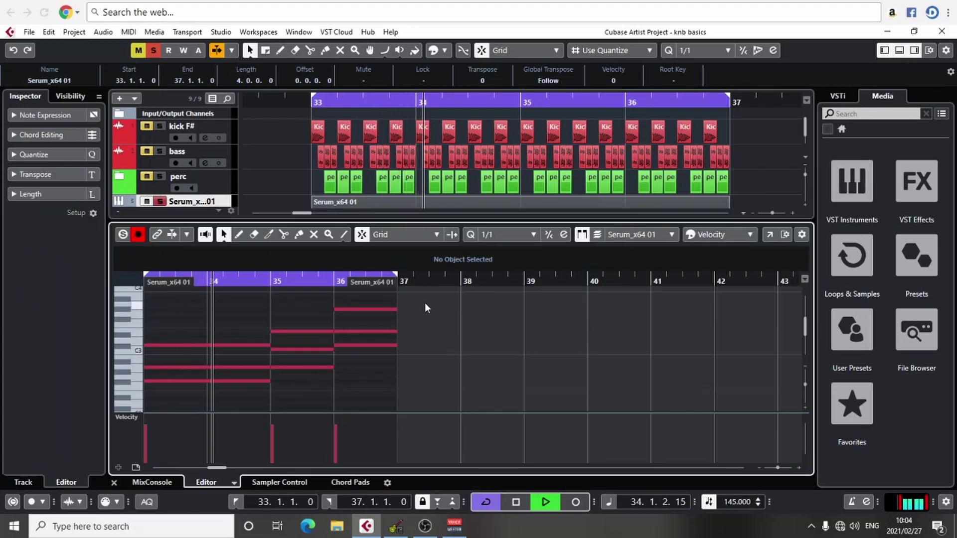
key("space")
left_click_drag(403, 295, 375, 347)
key("h")
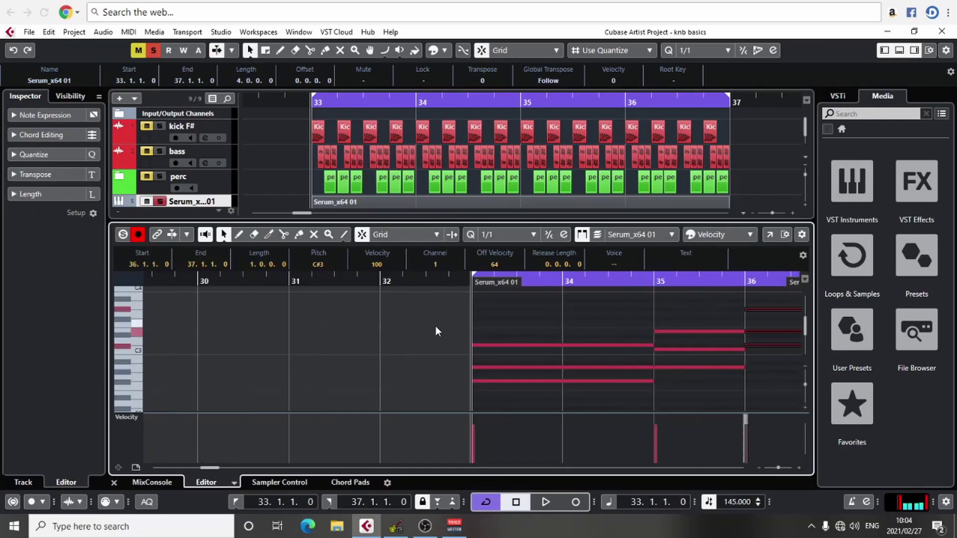
scroll(602, 346, "right", 3)
left_click_drag(620, 314, 582, 322)
- Play back the soloed chord progression to audition the shortened last chord, and close the note editor
key("space")
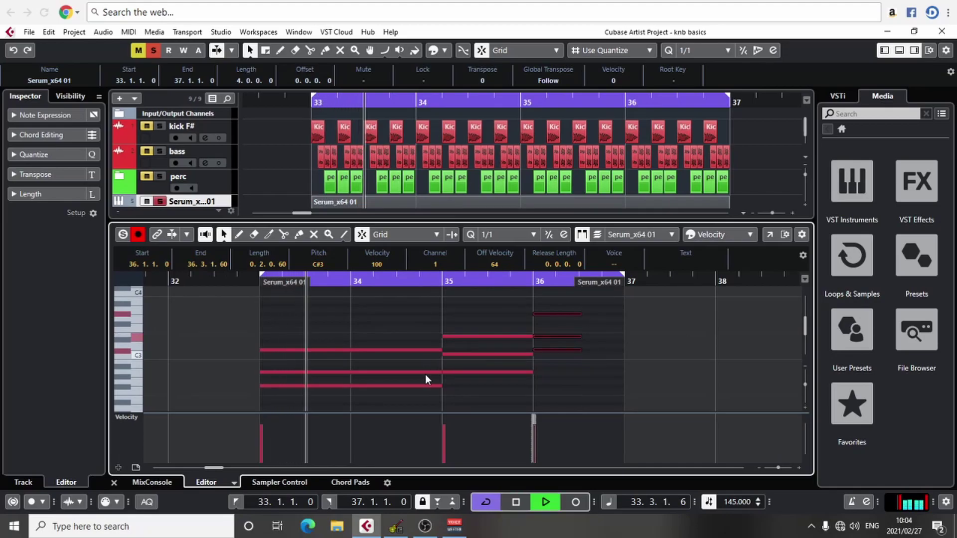
left_click(486, 393)
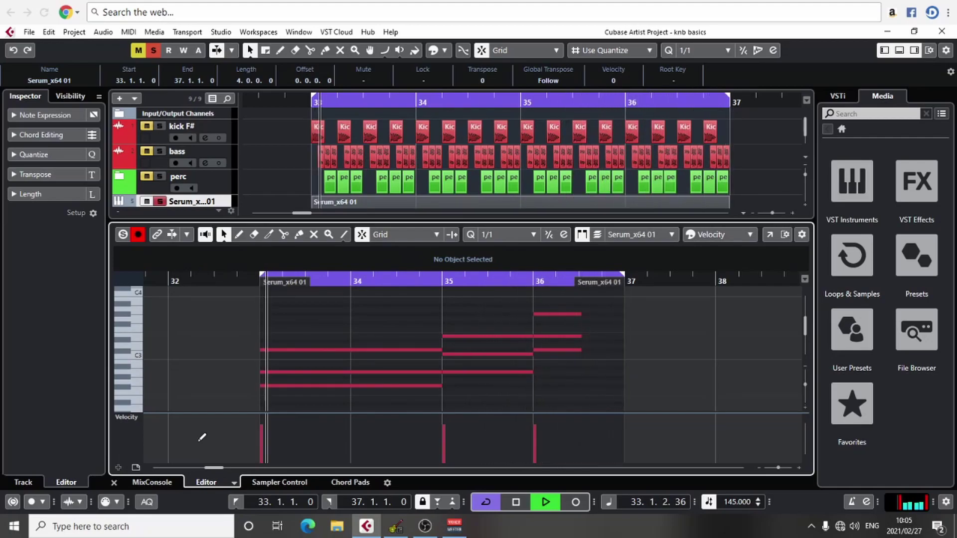
key("space")
left_click(114, 482)
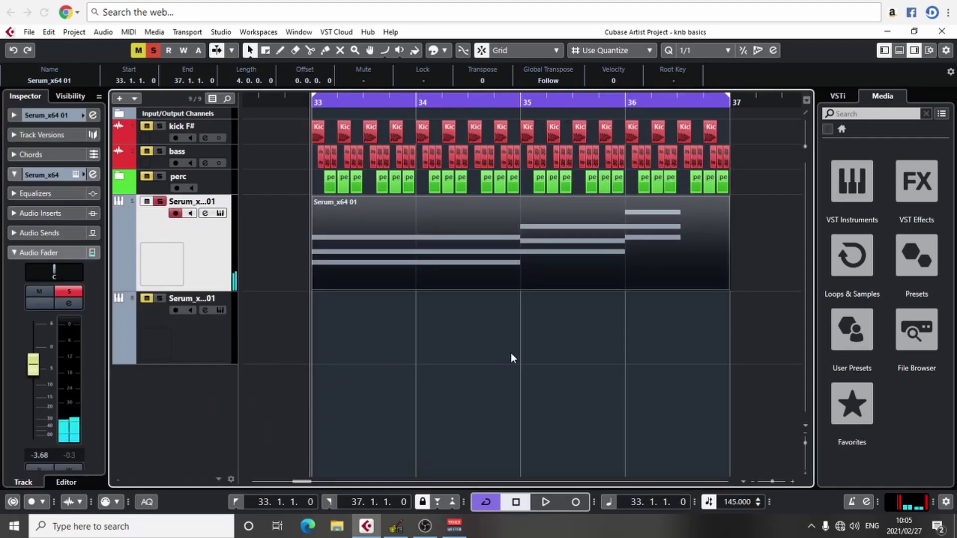
double_click(473, 268)
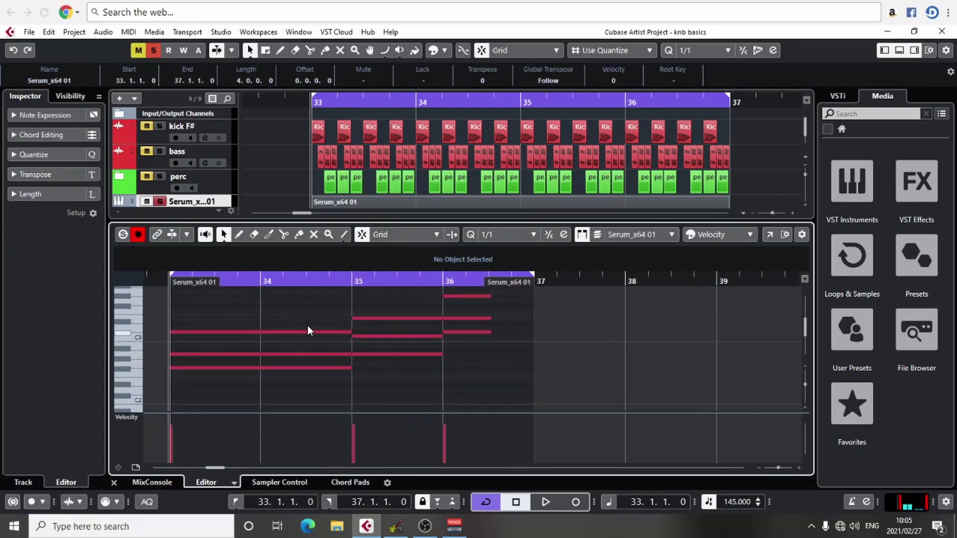
left_click_drag(214, 313, 518, 378)
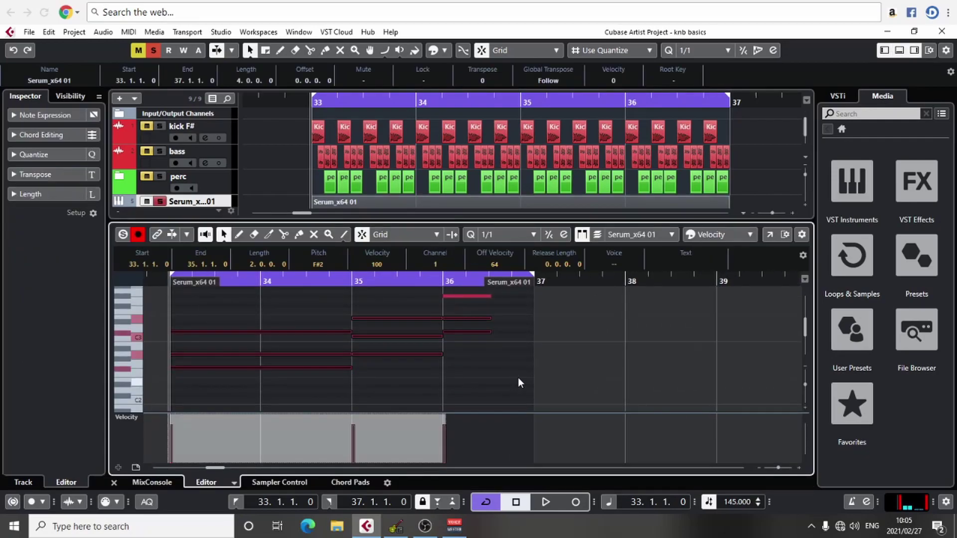
left_click_drag(522, 294, 255, 394)
left_click_drag(255, 394, 527, 294)
left_click(505, 331)
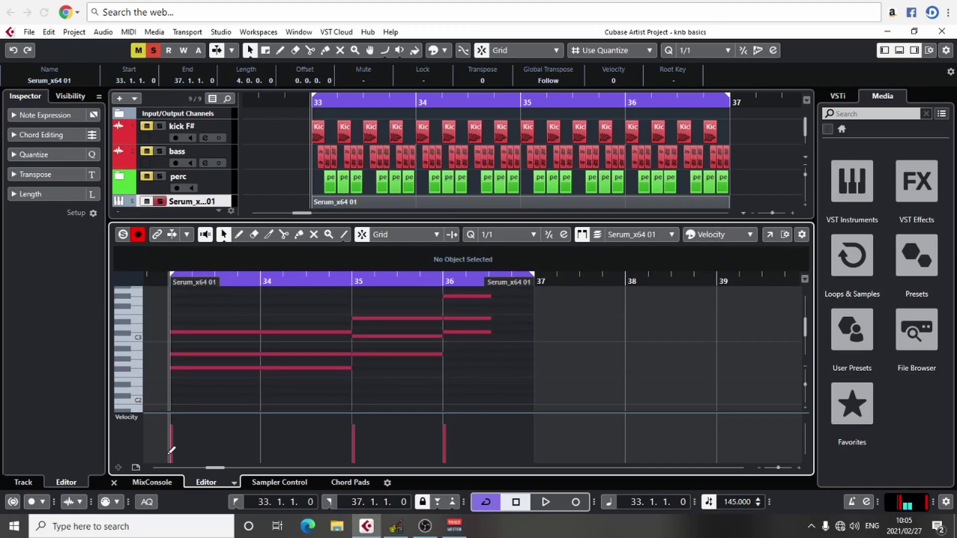
left_click(115, 483)
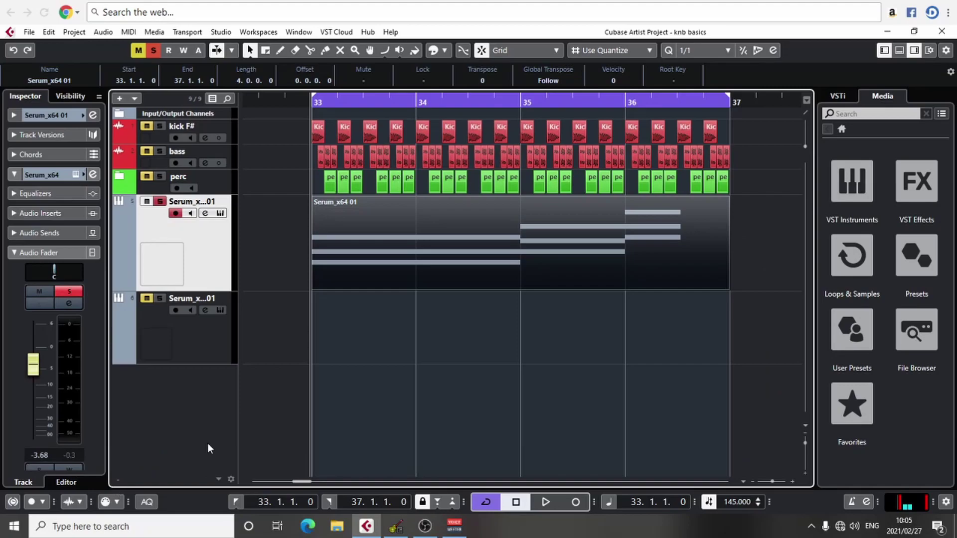
- Solo the second Serum track and copy the chord part onto it, opening the copy for editing
left_click(154, 312)
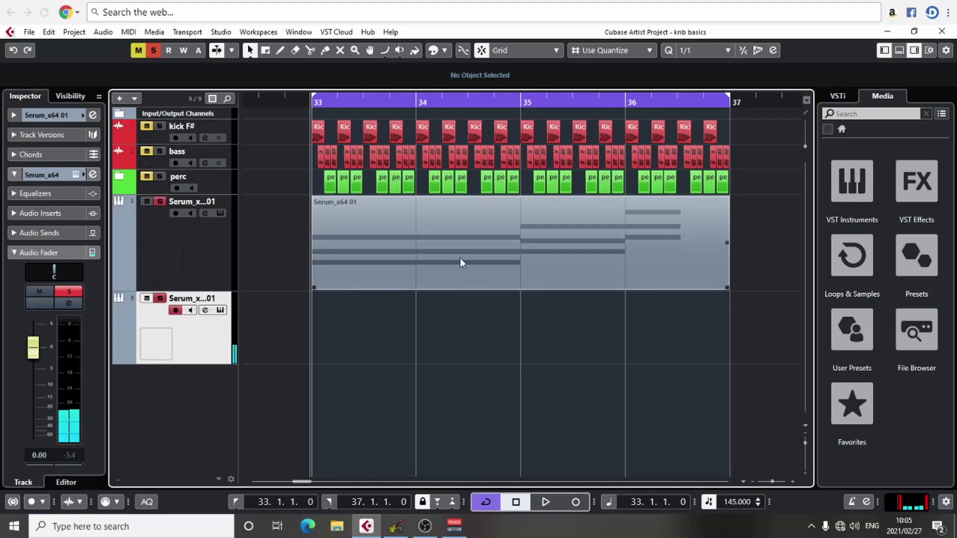
left_click_drag(455, 247, 459, 310)
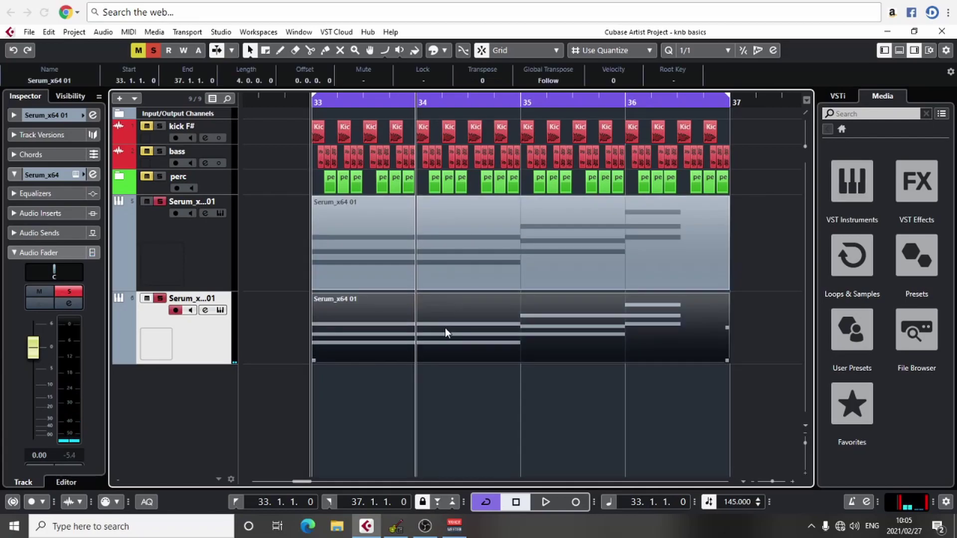
double_click(445, 328)
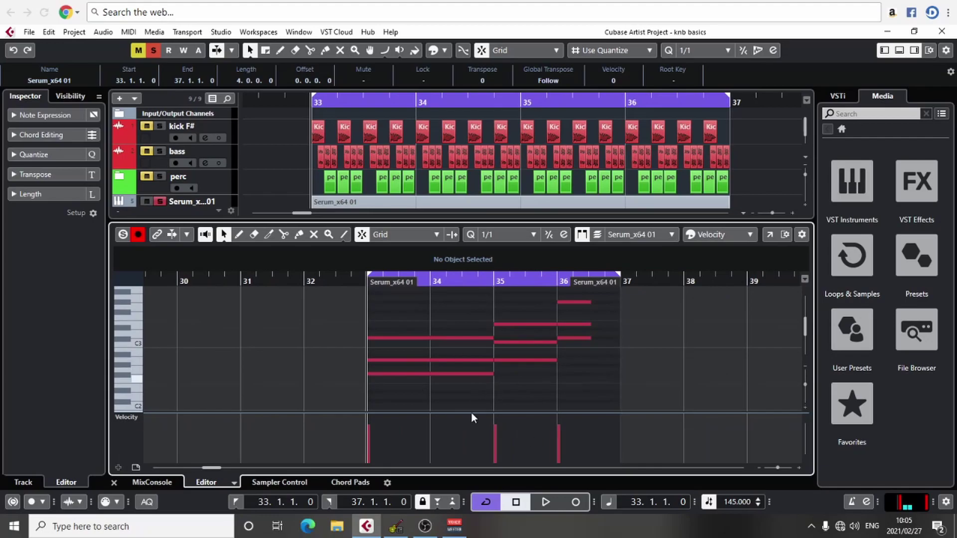
- Shorten the three notes of the bar 33 chord to 0.0.2.60 and set the editor's quantize to 1/16
key("h")
key("h")
left_click_drag(570, 351, 291, 366)
left_click_drag(366, 364, 424, 340)
left_click_drag(416, 308, 258, 374)
scroll(512, 237, "down", 3)
scroll(512, 236, "down", 1)
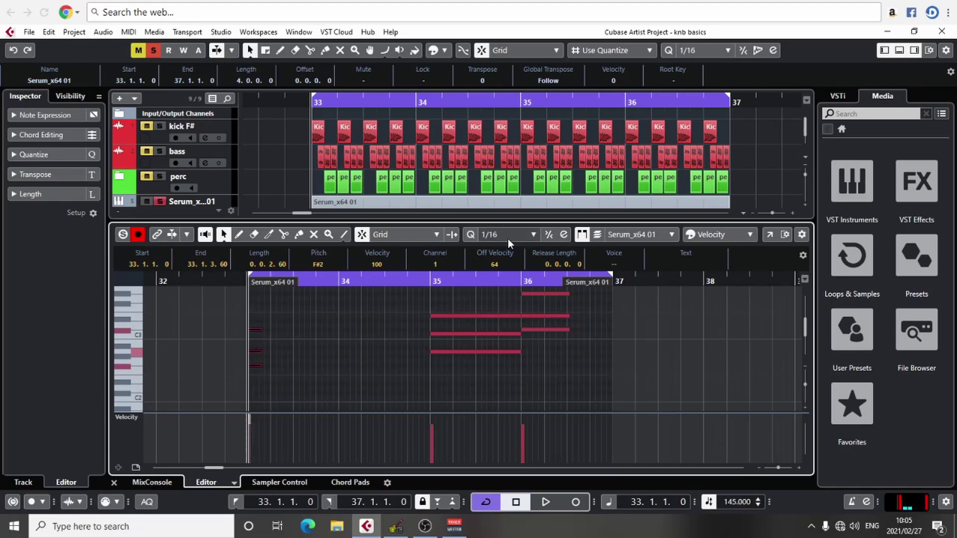
- Trim the three notes of the bar 33 chord to one sixteenth, a length of 0.0.1.0
key("h")
key("h")
key("h")
key("h")
key("h")
key("h")
key("h")
key("h")
left_click_drag(528, 331, 503, 331)
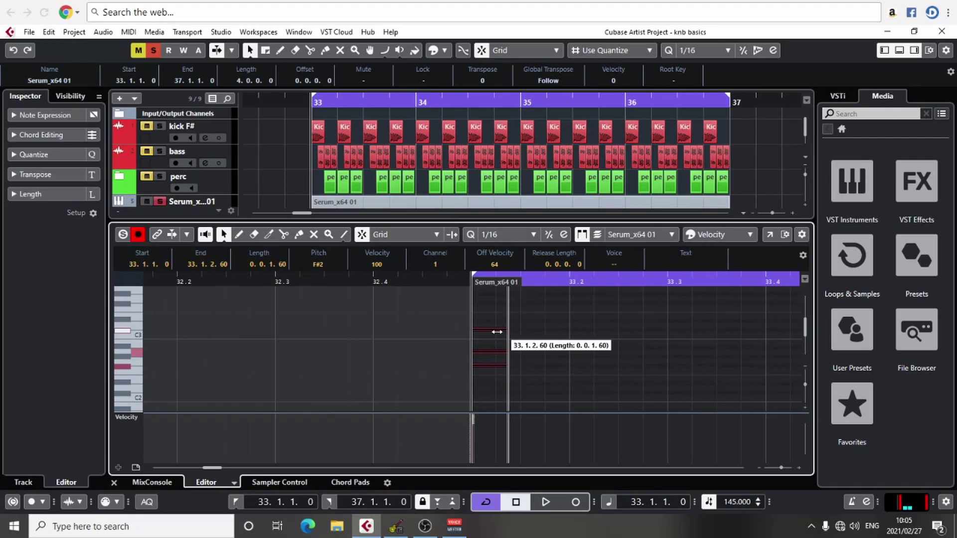
left_click(548, 353)
- Stagger the bar 33 chord into a rising arpeggio, moving A2 to 33.1.2 and C#3 to 33.1.3
key("h")
left_click(393, 354)
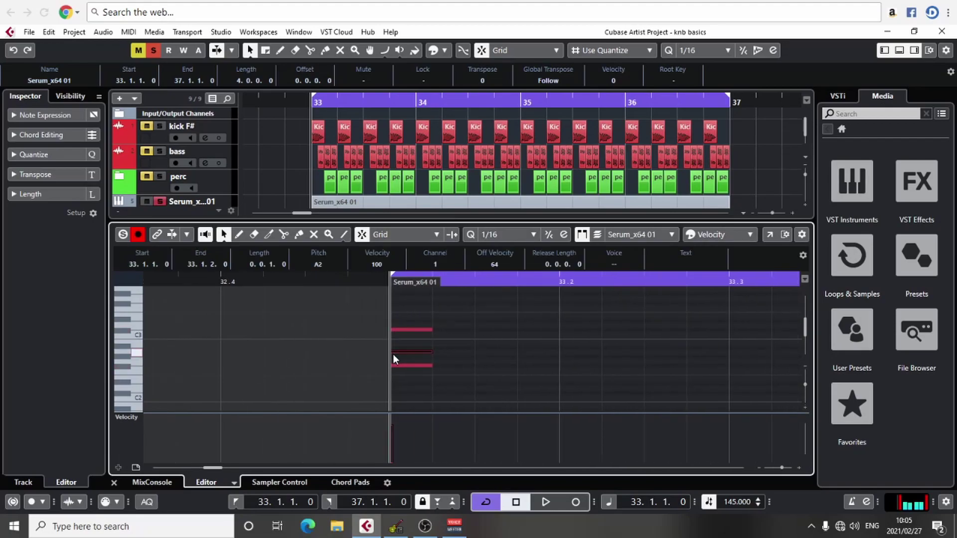
key("Right")
key("ctrl+Right")
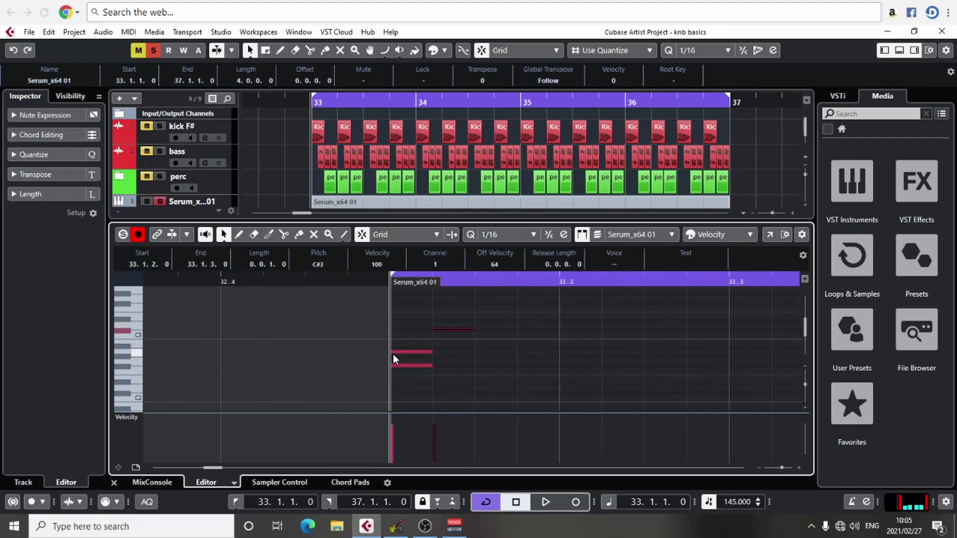
key("ctrl+Right")
left_click(393, 354)
key("ctrl+Right")
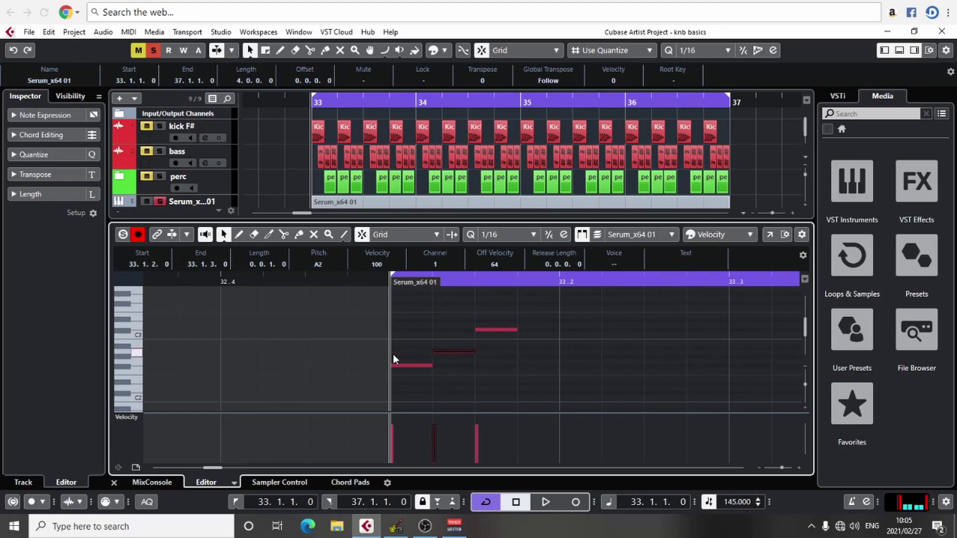
- Duplicate the three-note arpeggio nine times back to back, with the last copy starting at 34.3.4
key("g")
key("g")
left_click(604, 317)
key("g")
key("g")
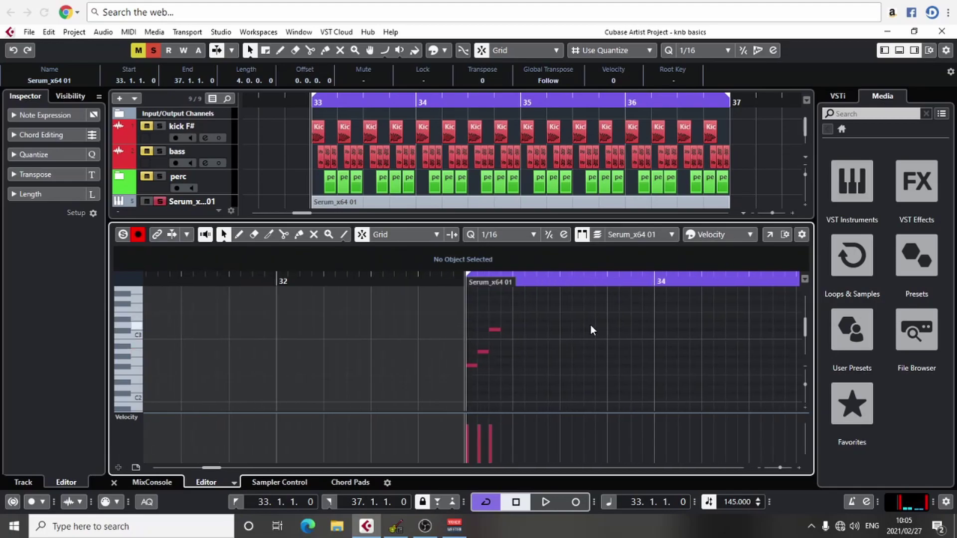
scroll(499, 325, "right", 5)
left_click_drag(325, 310, 219, 382)
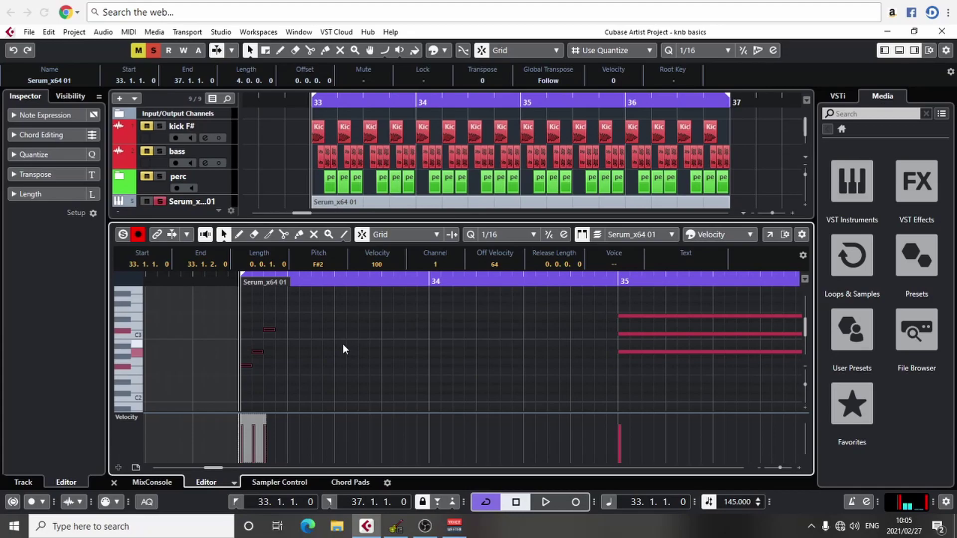
key("alt+d")
key("alt+d")
key("alt+d")
key("alt+d")
key("alt+d")
key("alt+d")
key("alt+d")
key("alt+d")
key("alt+d")
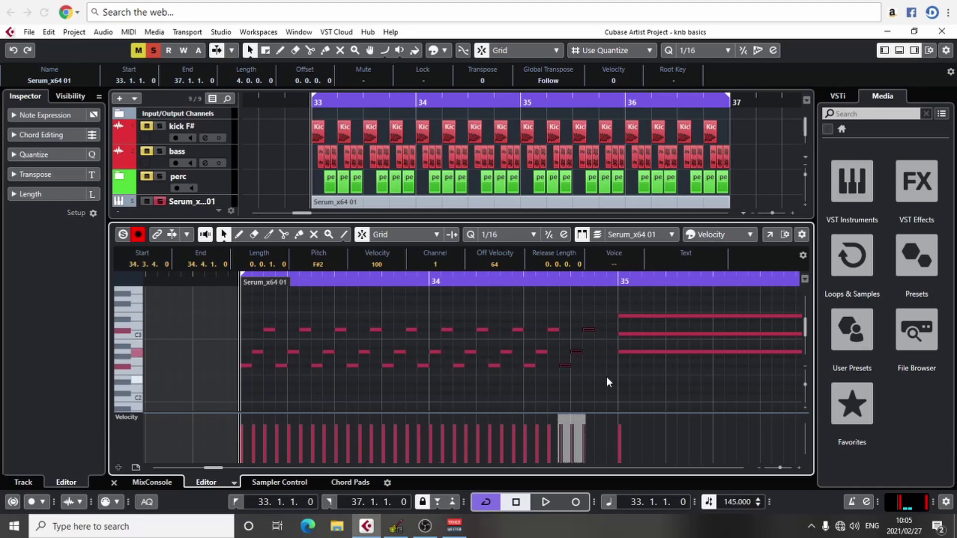
- Add one more copy of the arpeggio starting at 34.4.3 and trim the three bar 35 chord notes to one sixteenth
key("alt+d")
scroll(634, 373, "right", 3)
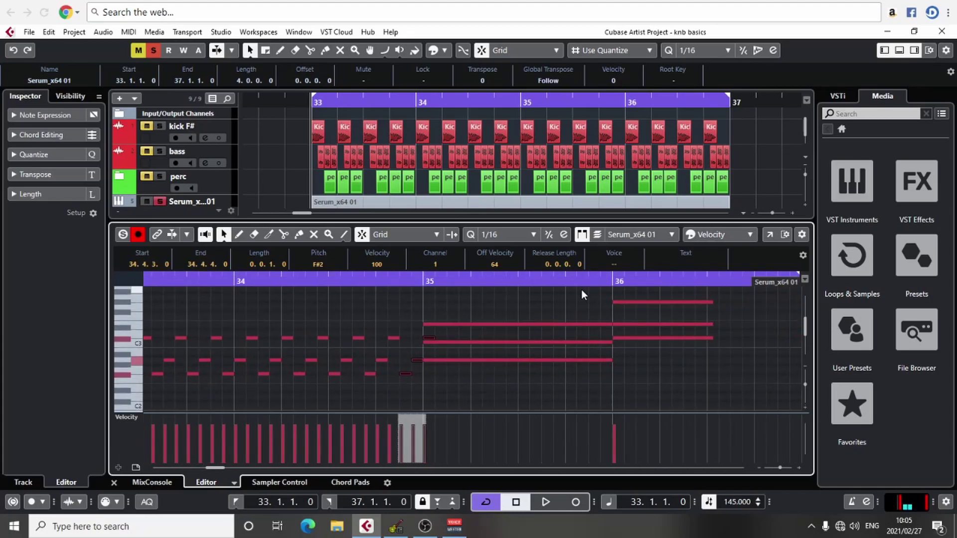
left_click_drag(581, 290, 444, 355)
left_click(432, 345)
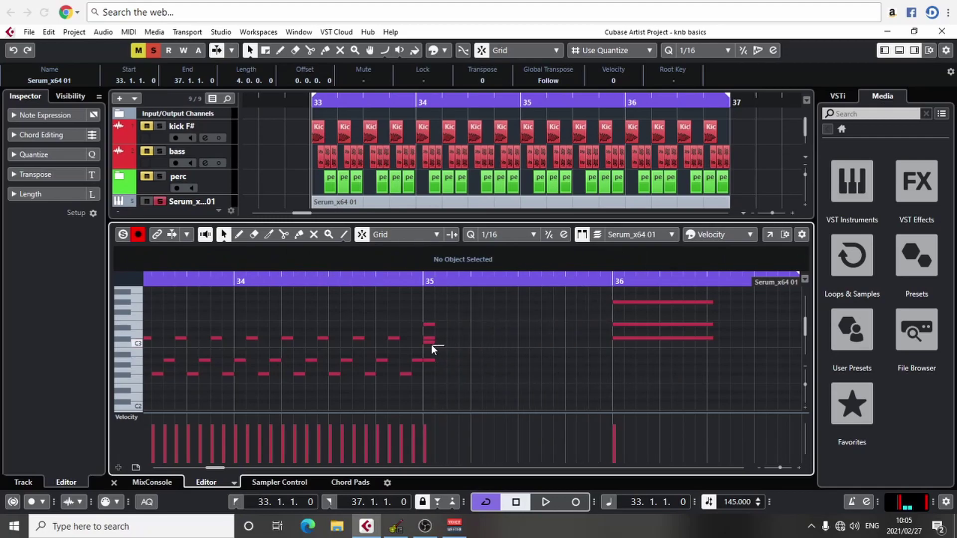
- Stagger the bar 35 chord into a rising arpeggio, moving C3 to 35.1.2 and E3 to 35.1.3
left_click(426, 341)
key("ctrl+Right")
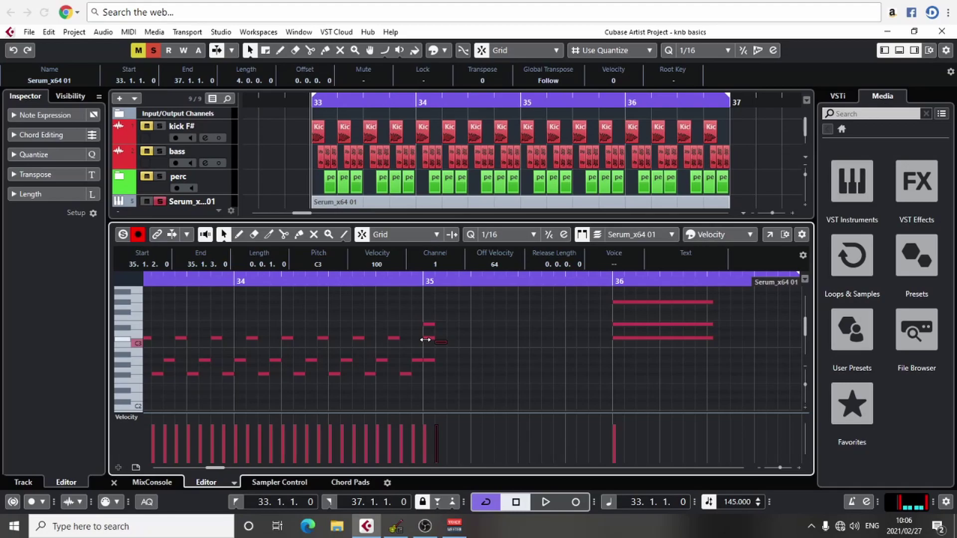
key("Up")
key("Up")
key("Up")
key("Up")
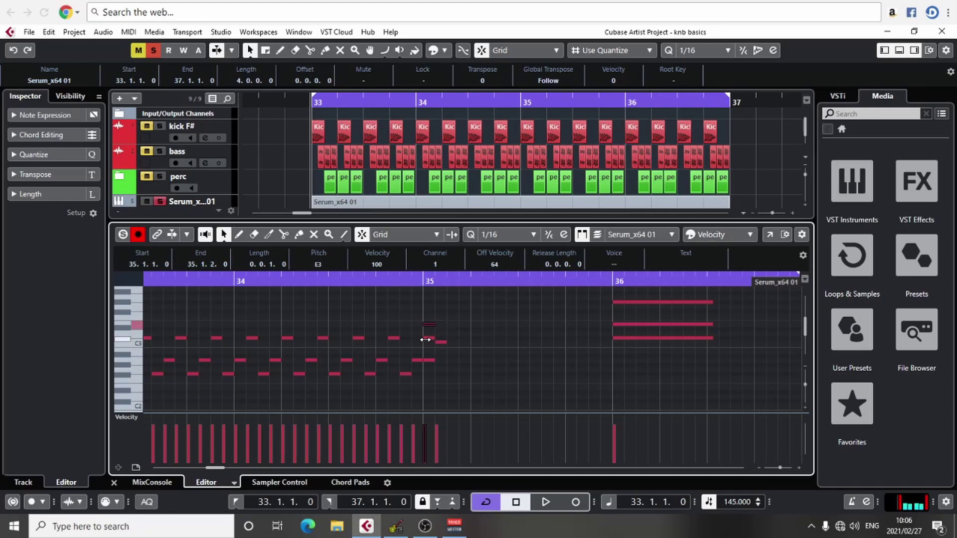
key("ctrl+Right")
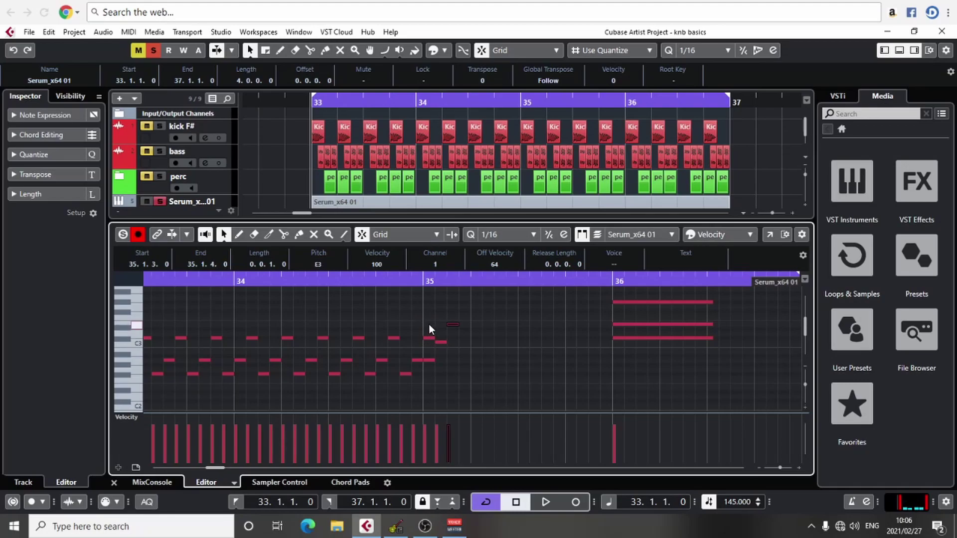
- Delete the leftover C#3 note at the start of bar 35
left_click(426, 334)
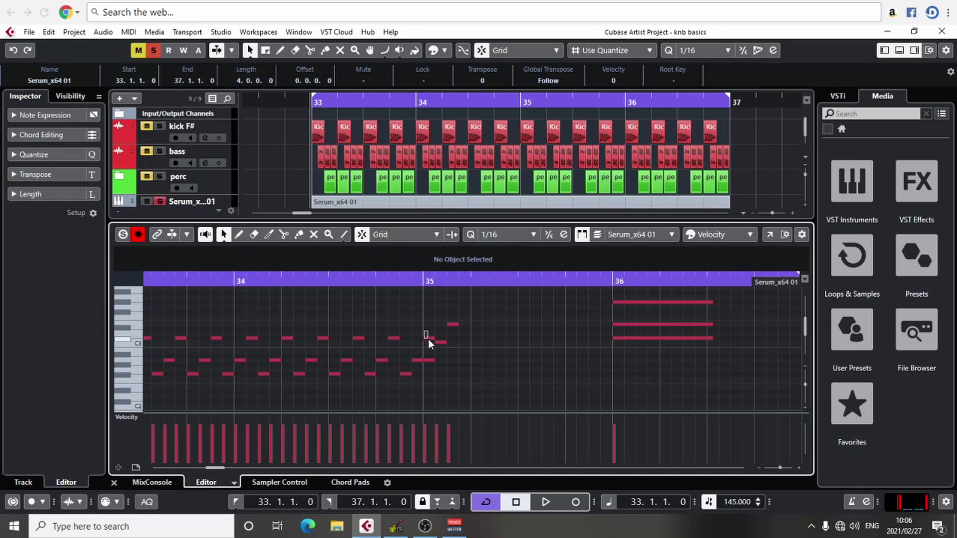
left_click(429, 339)
key("Delete")
- Duplicate the bar 35 three-note arpeggio four times back to back, with the last copy starting at 35.4.1
left_click_drag(468, 309, 430, 370)
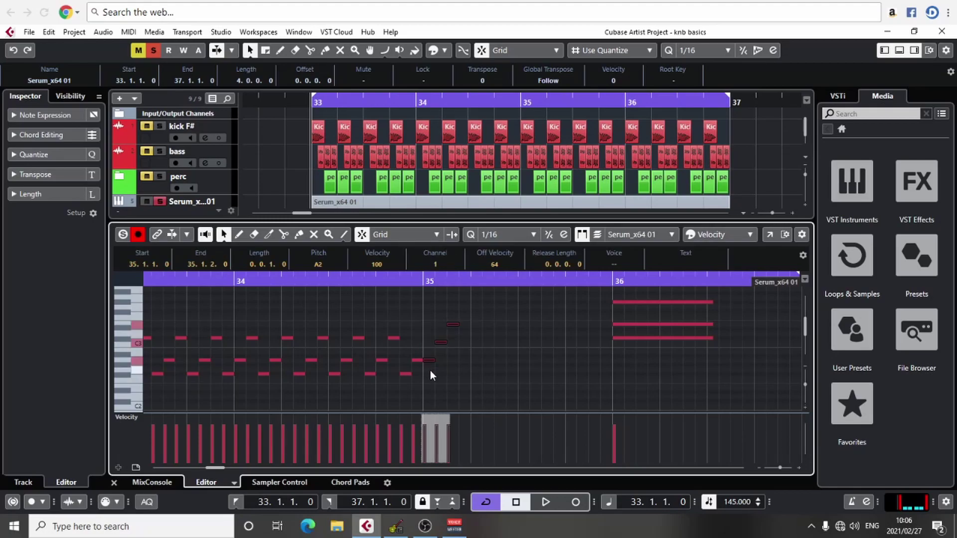
key("ctrl+d")
key("ctrl+d")
key("ctrl+d")
key("ctrl+d")
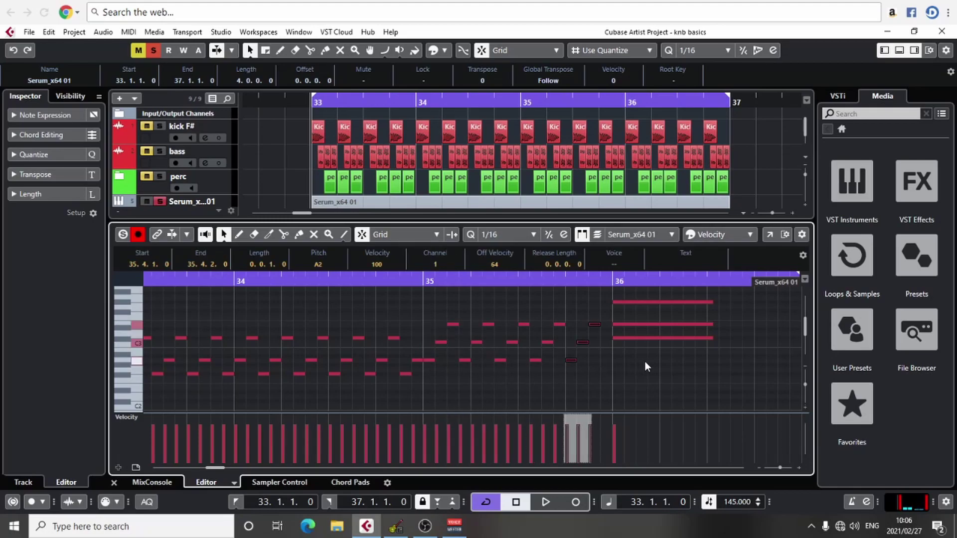
- Trim the three notes of the bar 36 chord to one sixteenth
scroll(639, 357, "right", 3)
left_click_drag(653, 293, 545, 343)
left_click(543, 324)
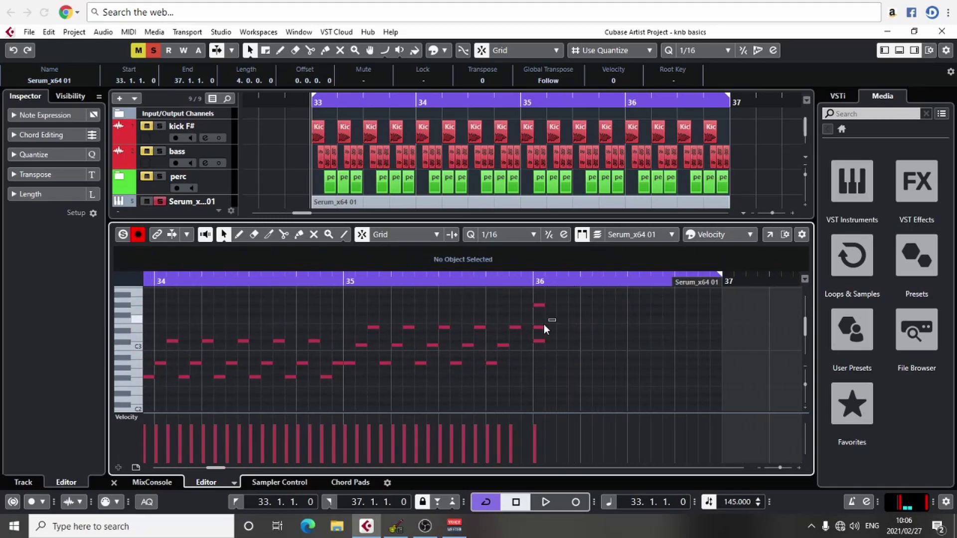
- Stagger the bar 36 chord into a rising arpeggio, moving E3 to 36.1.2 and G#3 to 36.1.3
left_click(540, 327)
key("Right")
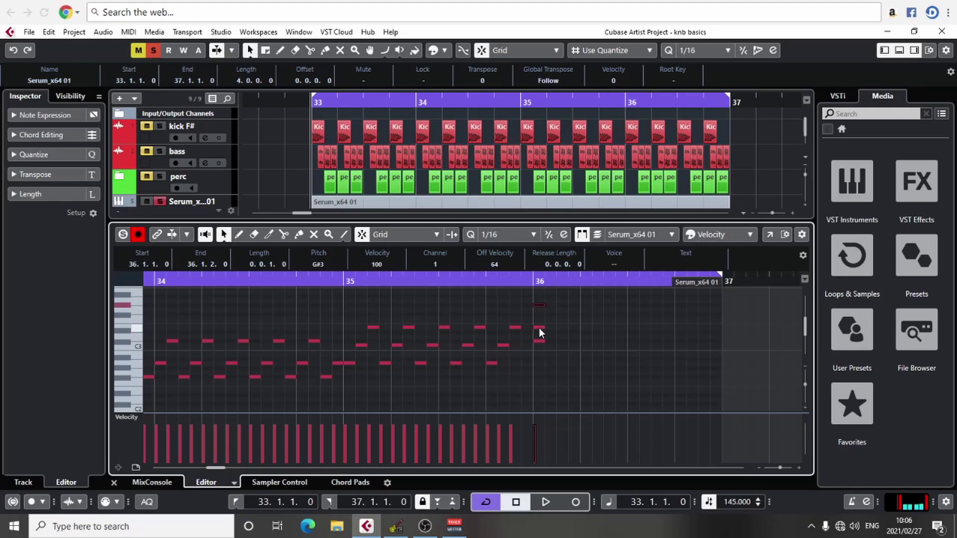
key("ctrl+Right")
key("ctrl+Right")
key("Left")
key("ctrl+Right")
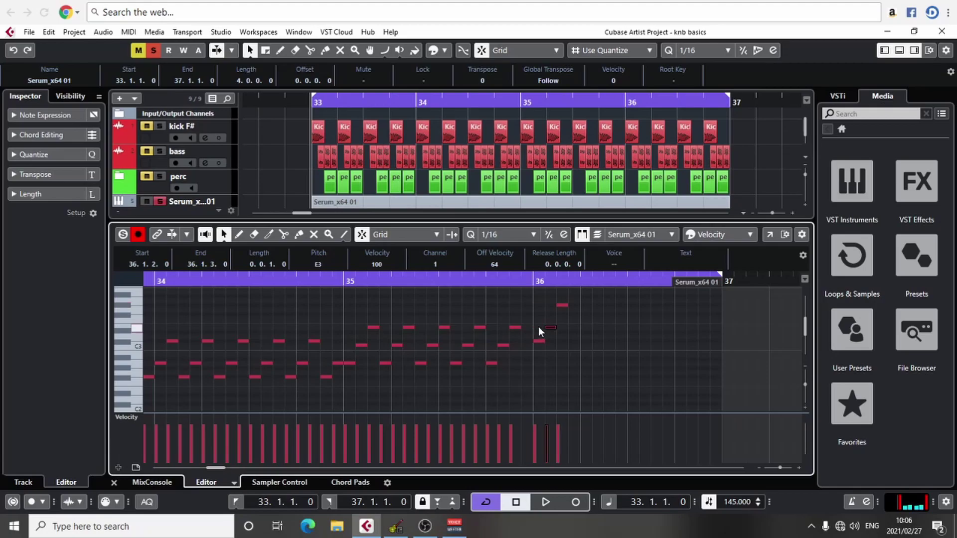
left_click(560, 324)
- Duplicate the bar 36 arpeggio five times, with the last copy starting at 36.4.4, and delete the two notes beyond the part's end
left_click_drag(573, 297, 540, 352)
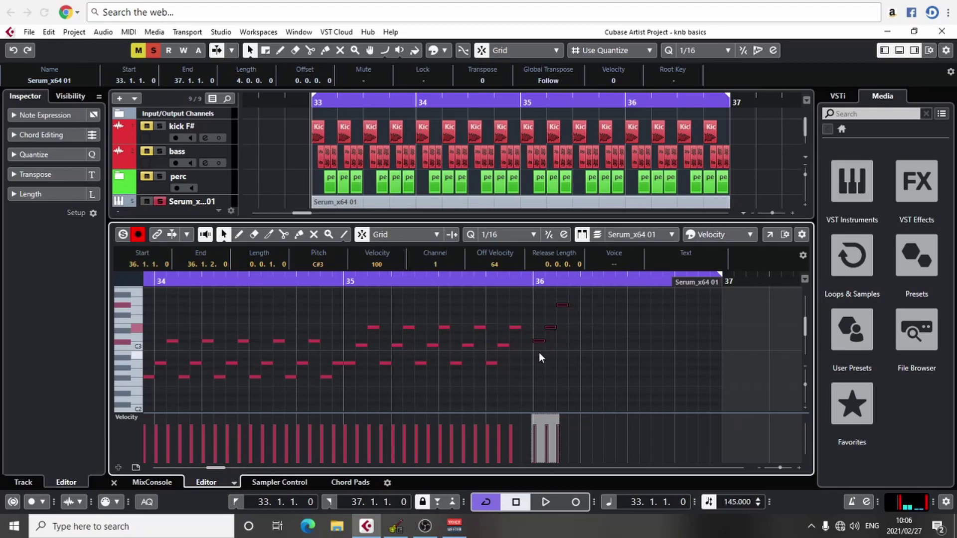
key("alt+d")
key("alt+d")
key("alt+d")
key("alt+d")
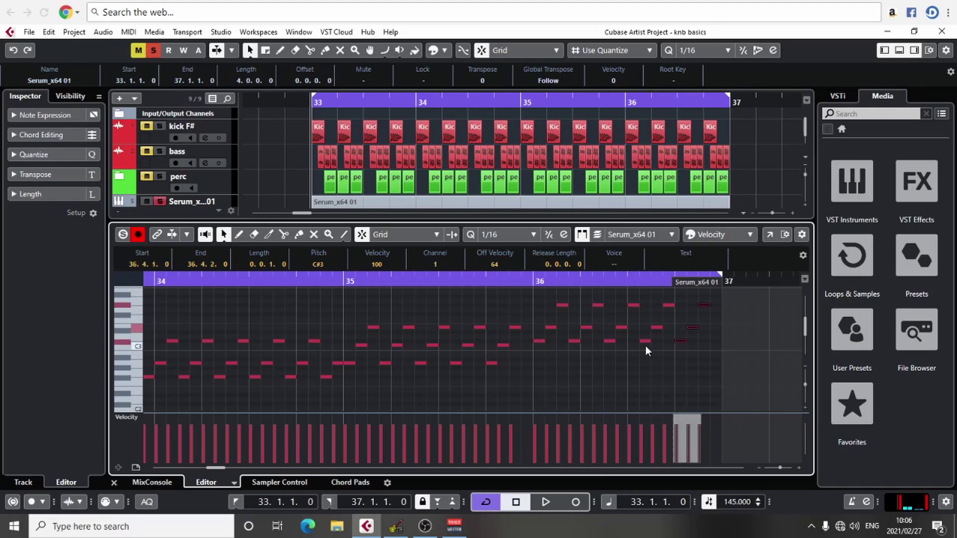
key("alt+d")
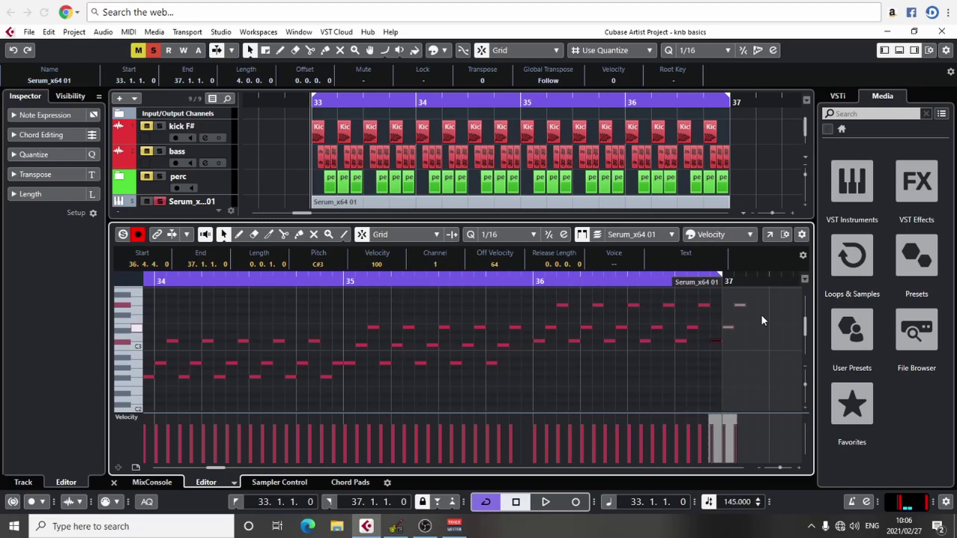
left_click_drag(763, 294, 731, 333)
key("Delete")
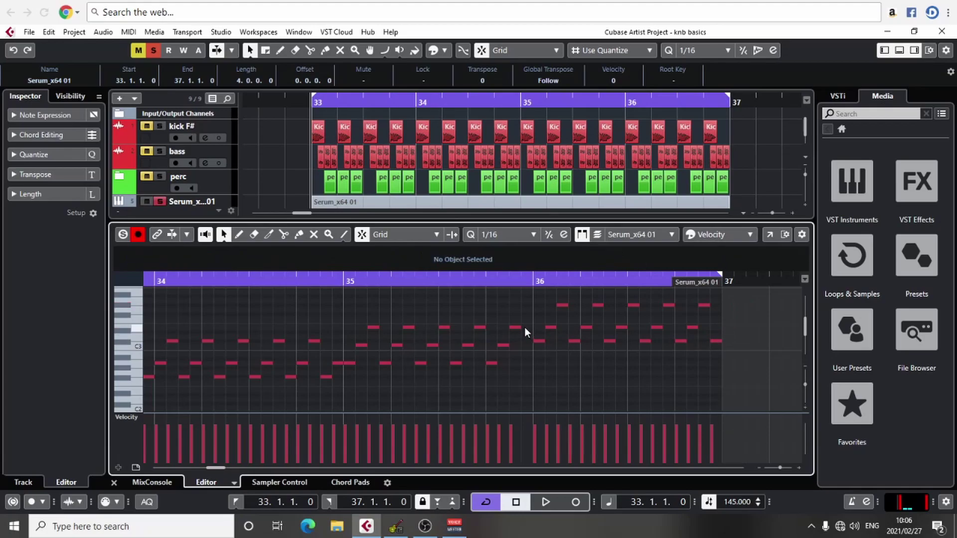
- Fill the gap at 35.4.4 by duplicating the last bar 35 arpeggio, and remove the extra C3 at 36.1.1
left_click_drag(486, 382, 507, 364)
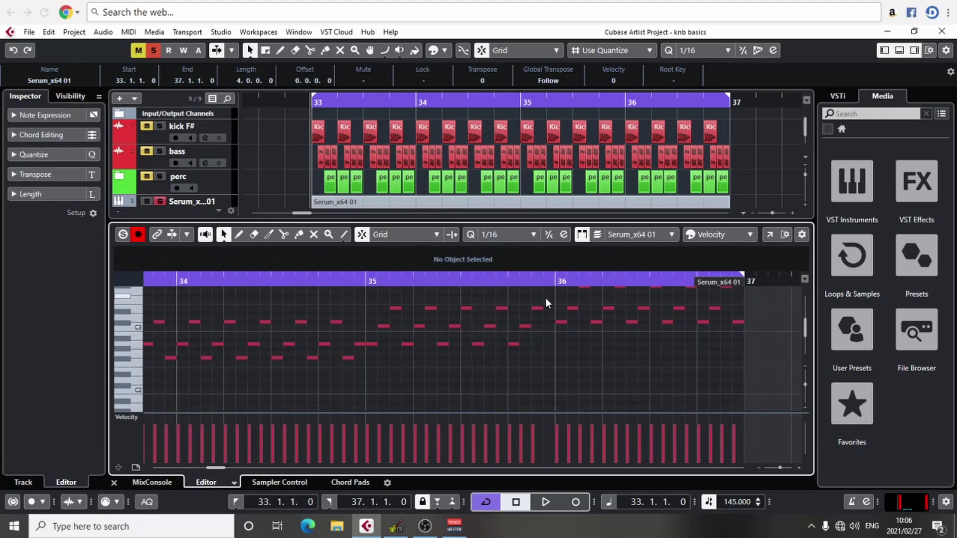
left_click_drag(545, 298, 512, 359)
left_click_drag(588, 351, 483, 372)
key("ctrl+d")
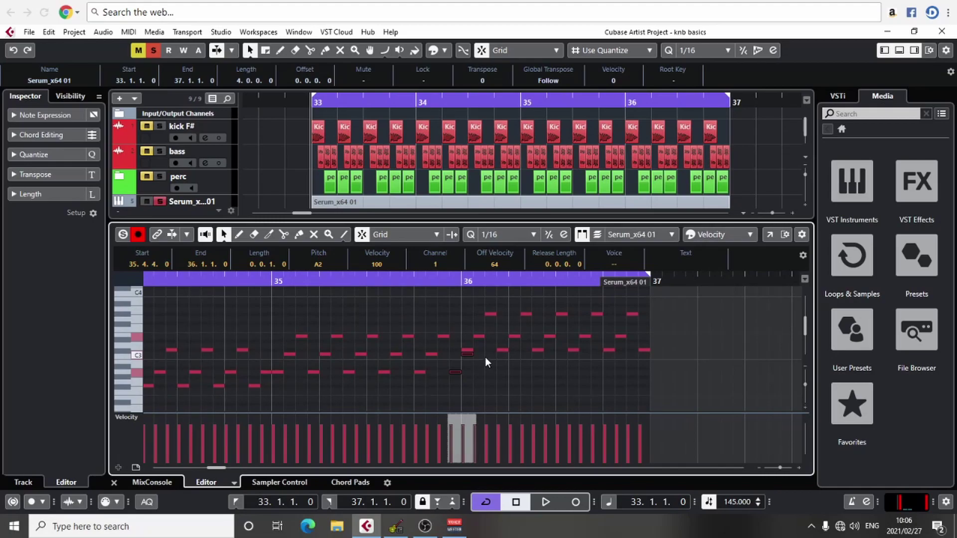
left_click(486, 357)
left_click(464, 354)
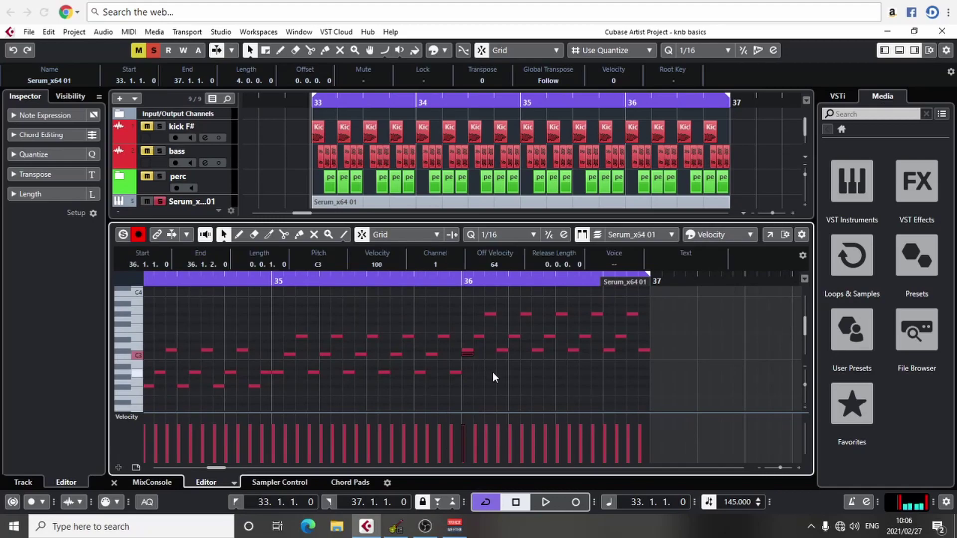
- Close the note editor, unsolo the chord track and play back the arpeggio track on its own
scroll(440, 372, "left", 5)
left_click_drag(467, 362, 397, 331)
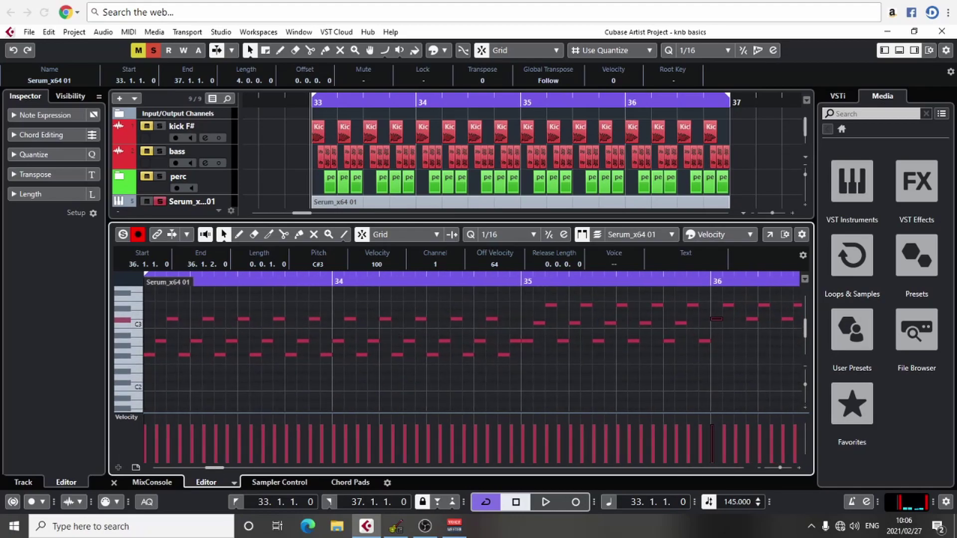
left_click(113, 483)
left_click(159, 201)
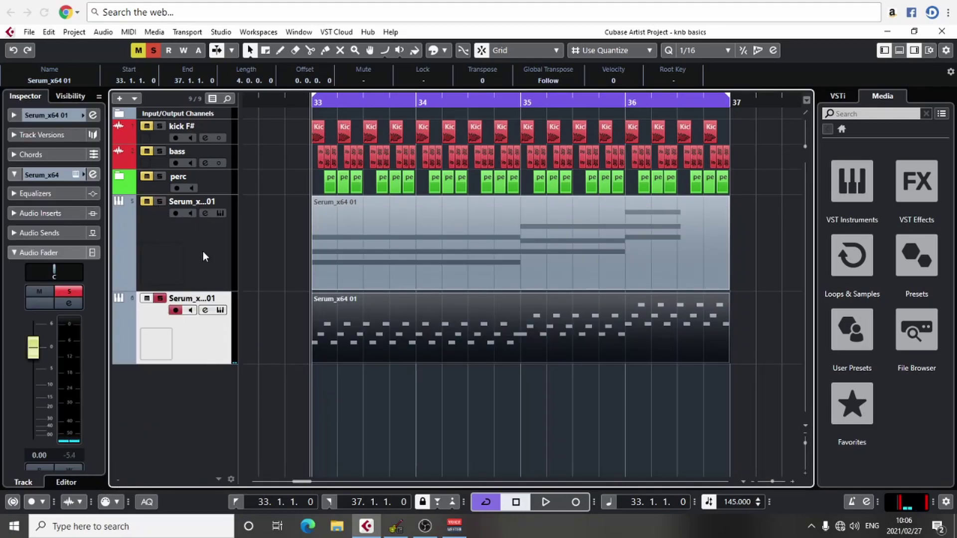
key("space")
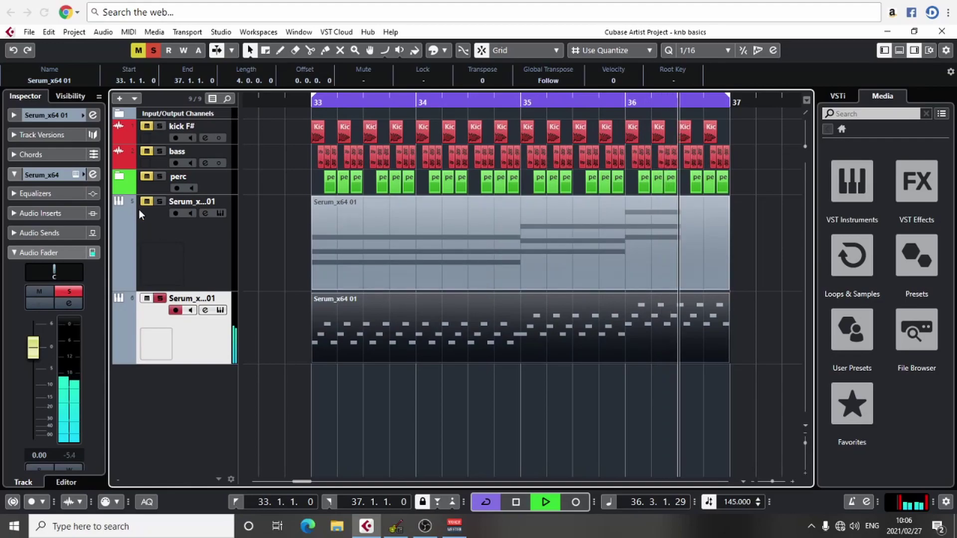
key("space")
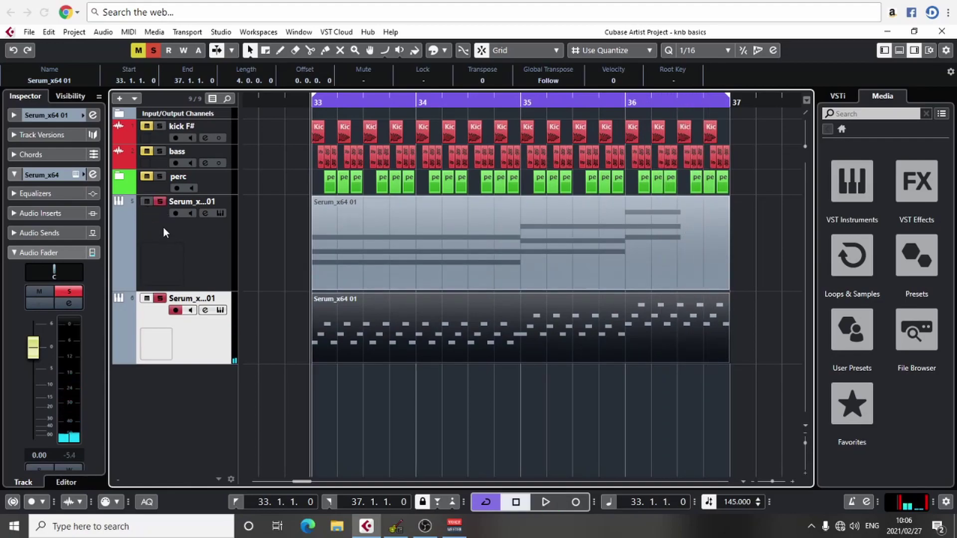
- Play both Serum tracks together and lower the chord track's volume to -8.21 dB
key("space")
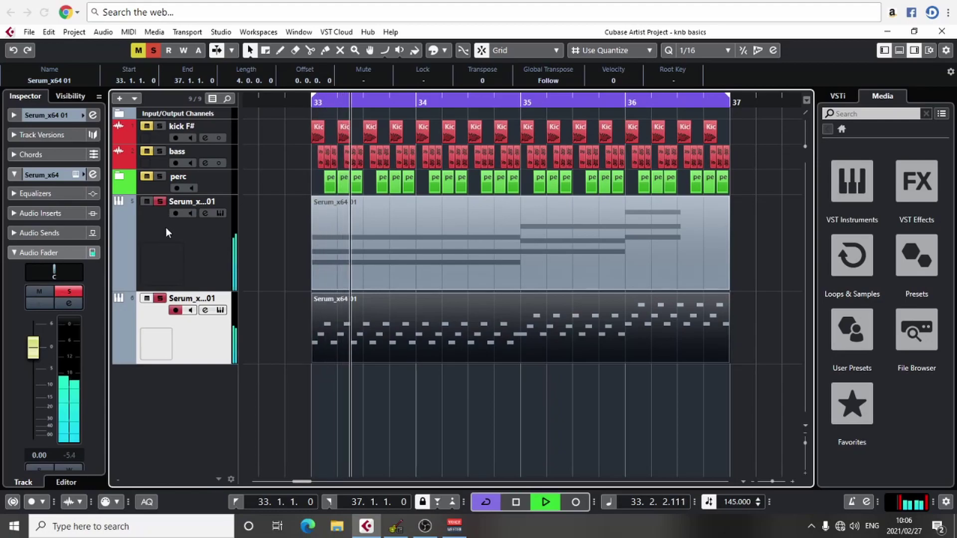
left_click(162, 262)
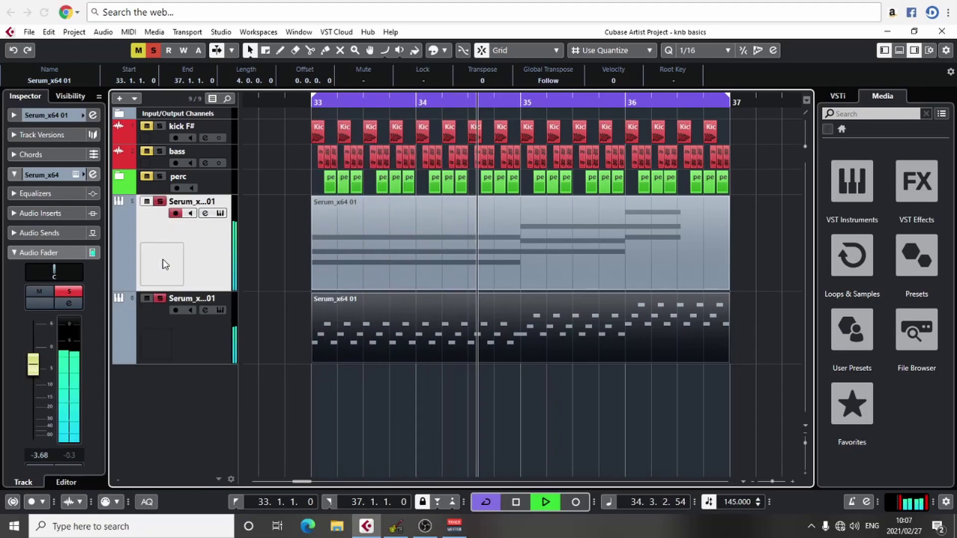
left_click_drag(30, 365, 30, 370)
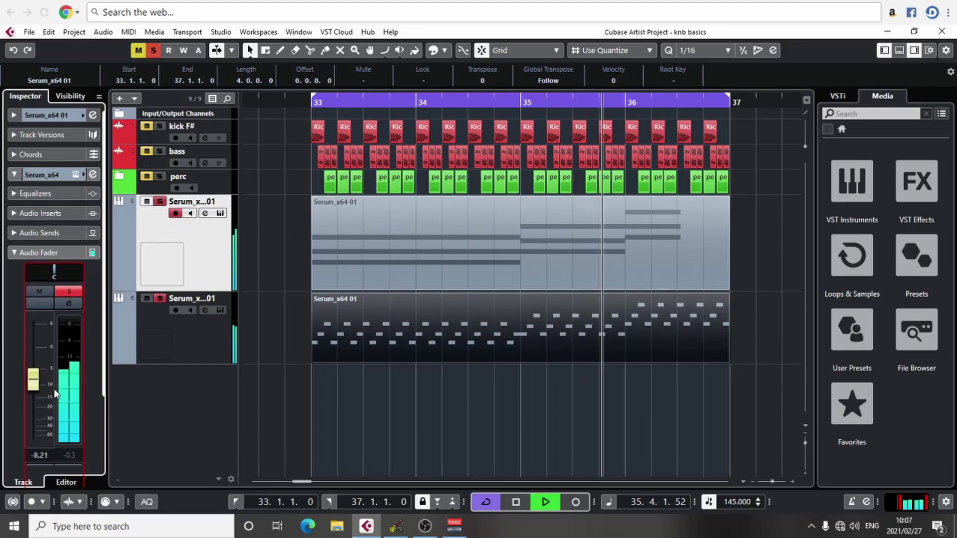
left_click(187, 346)
- Bring the kick F# and bass tracks into the soloed playback
left_click(147, 126)
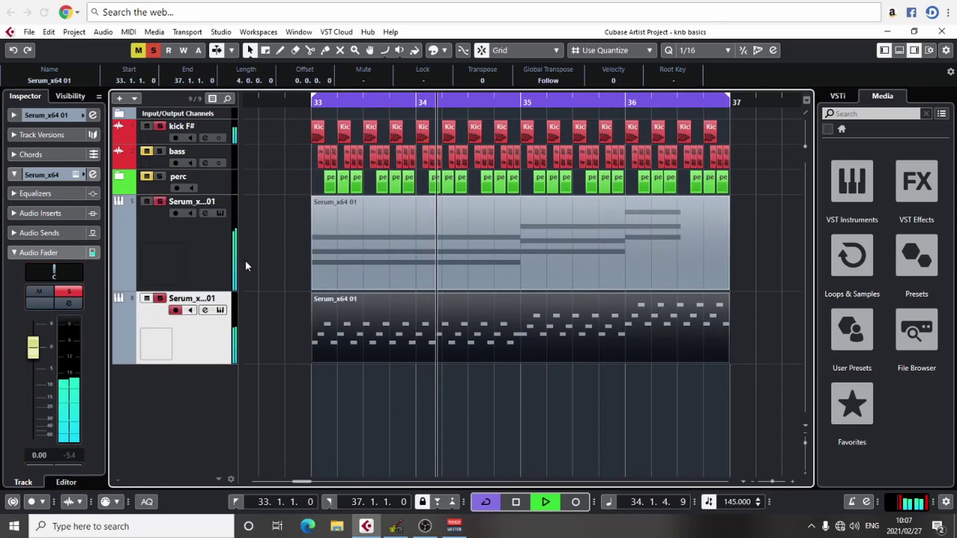
key("g")
key("g")
key("g")
key("g")
scroll(453, 324, "right", 3)
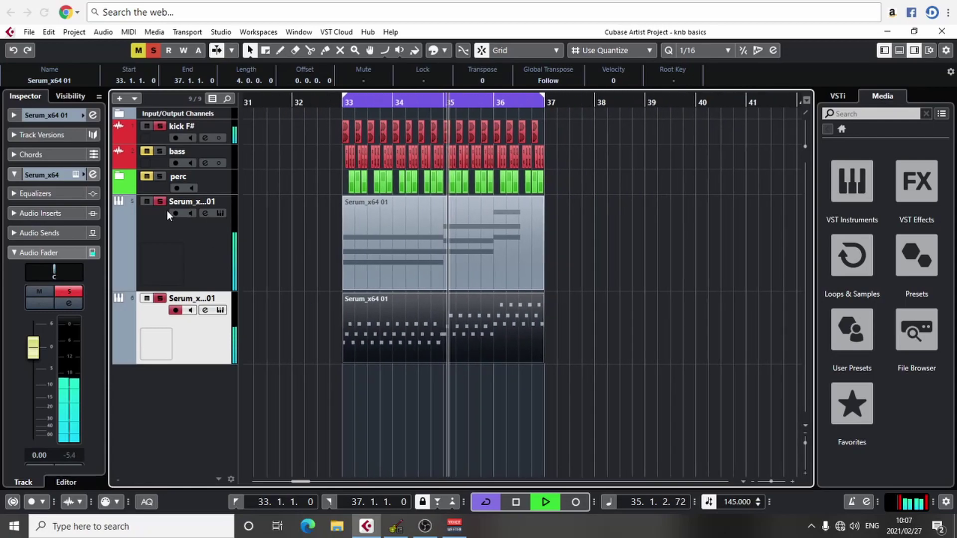
left_click(148, 153)
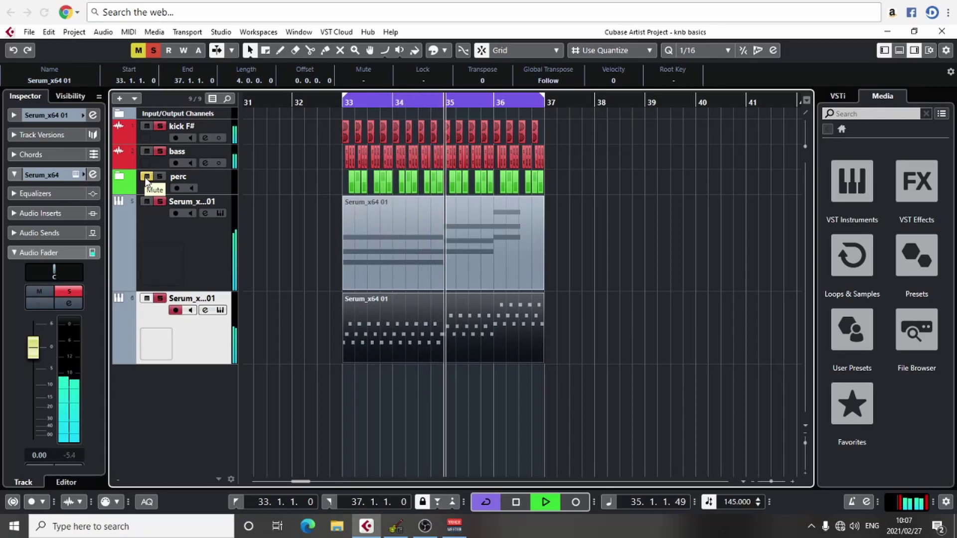
- Lower the chord track's volume to -9.37 dB and unmute the perc folder
left_click(202, 237)
left_click_drag(44, 374, 44, 377)
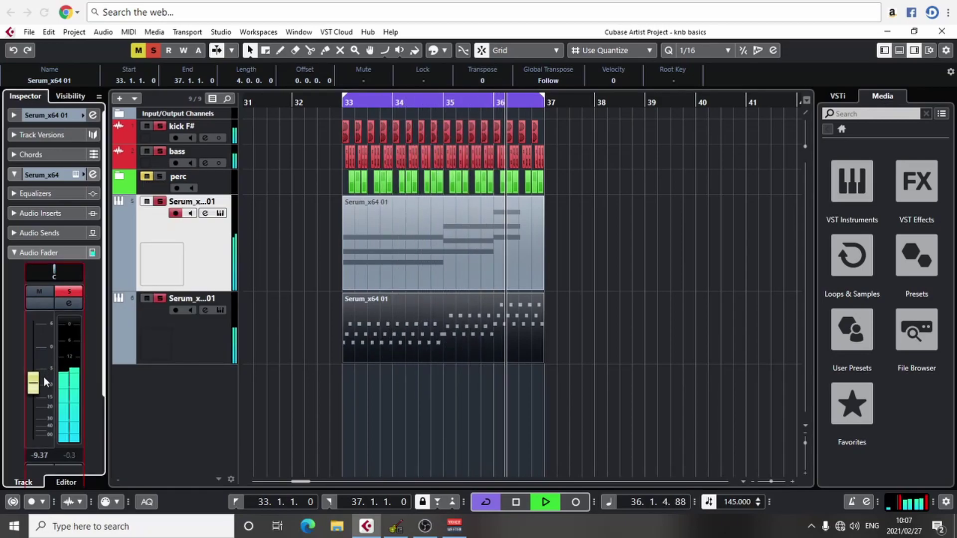
left_click(146, 177)
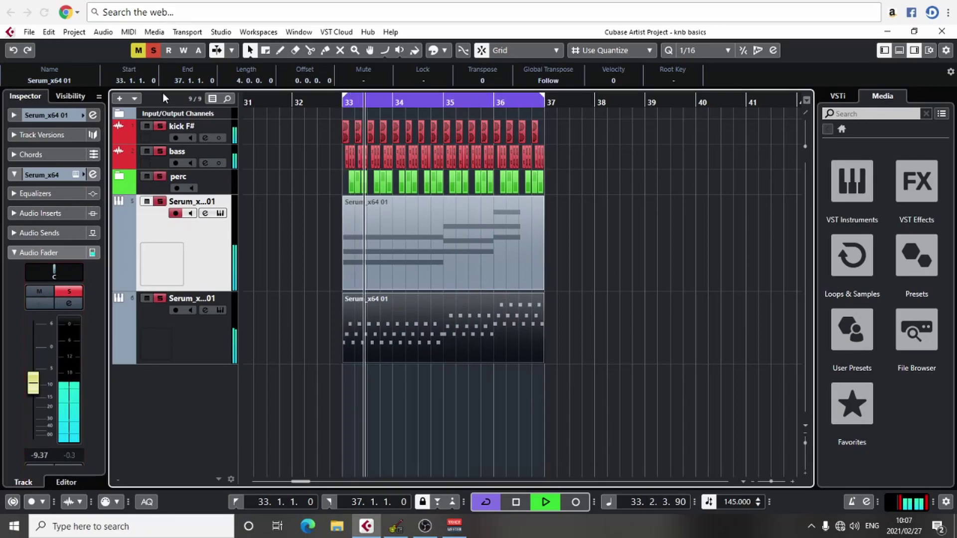
- Clear all track solos, listen to the full mix and stop playback
left_click(154, 52)
left_click(569, 247)
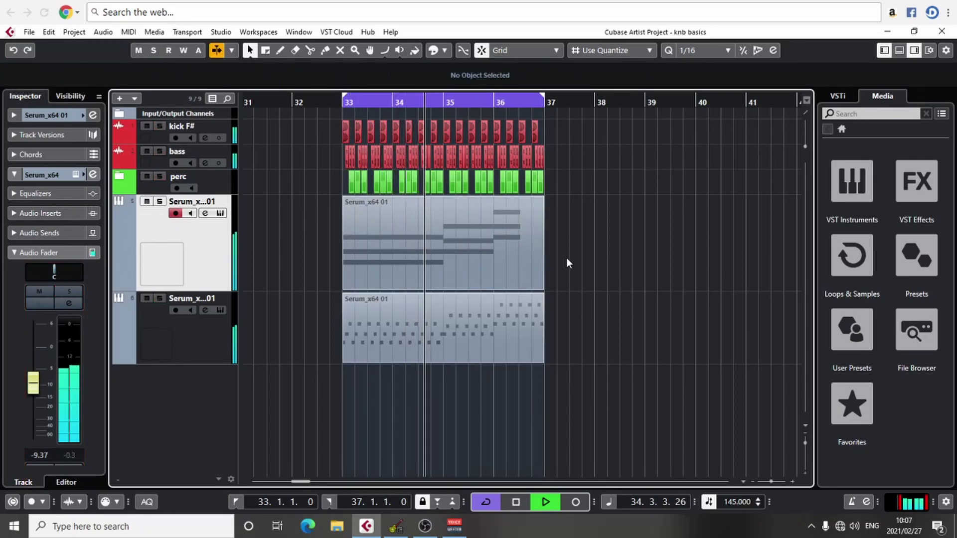
left_click_drag(581, 244, 608, 232)
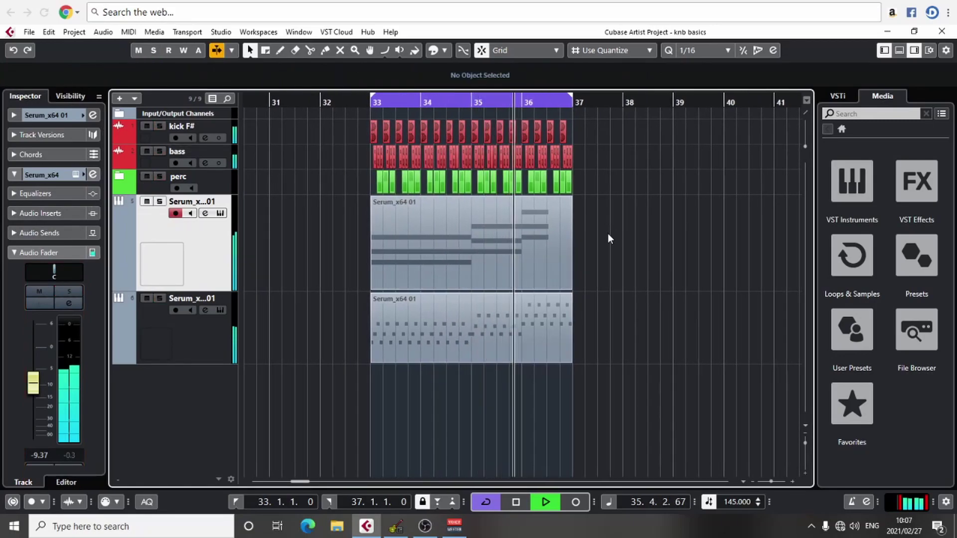
key("space")
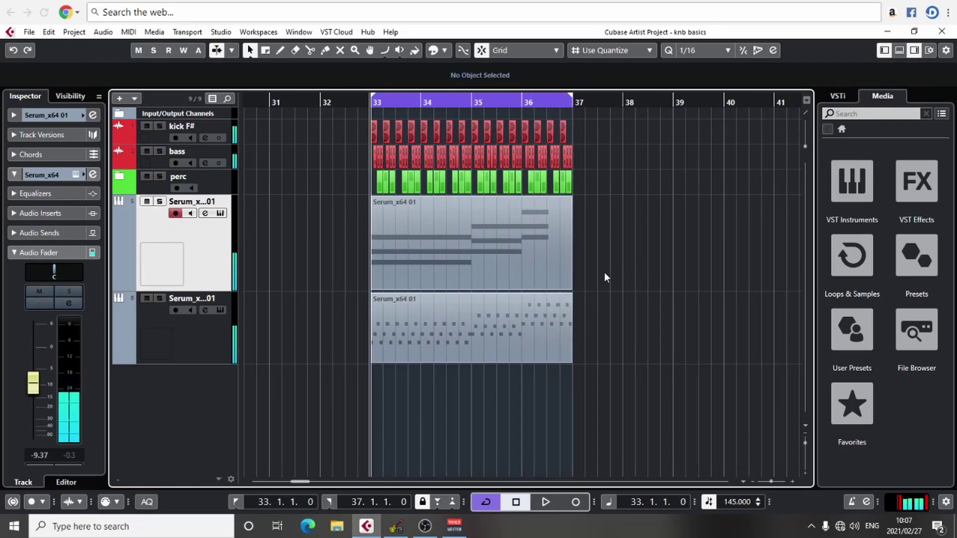
- Open the chord part on the upper Serum track in the note editor and show its full bar 33 to 37 range
double_click(515, 261)
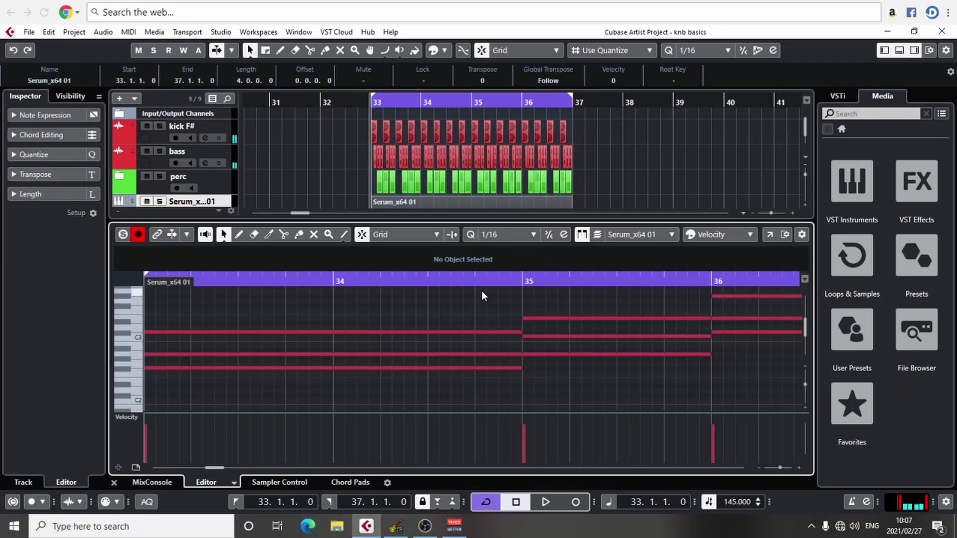
key("g")
key("g")
key("g")
key("g")
key("g")
key("g")
key("g")
key("g")
key("g")
key("g")
key("g")
key("h")
key("h")
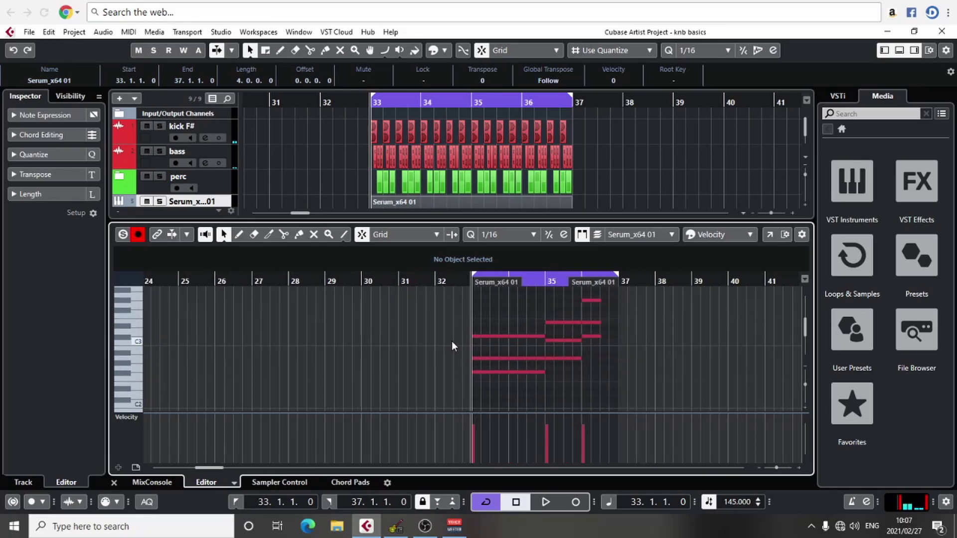
- Review the chord part's notes across bars 33 to 37 and close the note editor
left_click_drag(451, 341, 328, 340)
left_click_drag(400, 373, 497, 369)
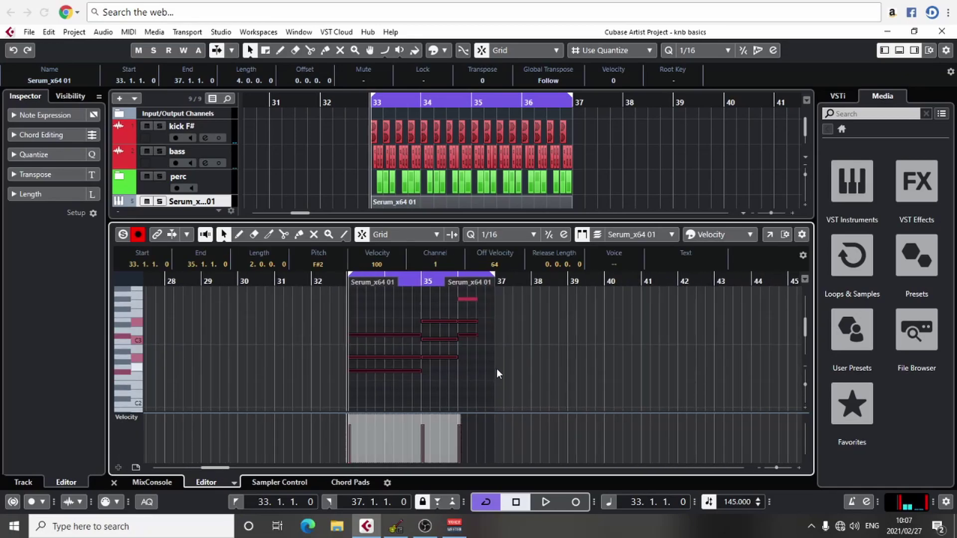
left_click(497, 369)
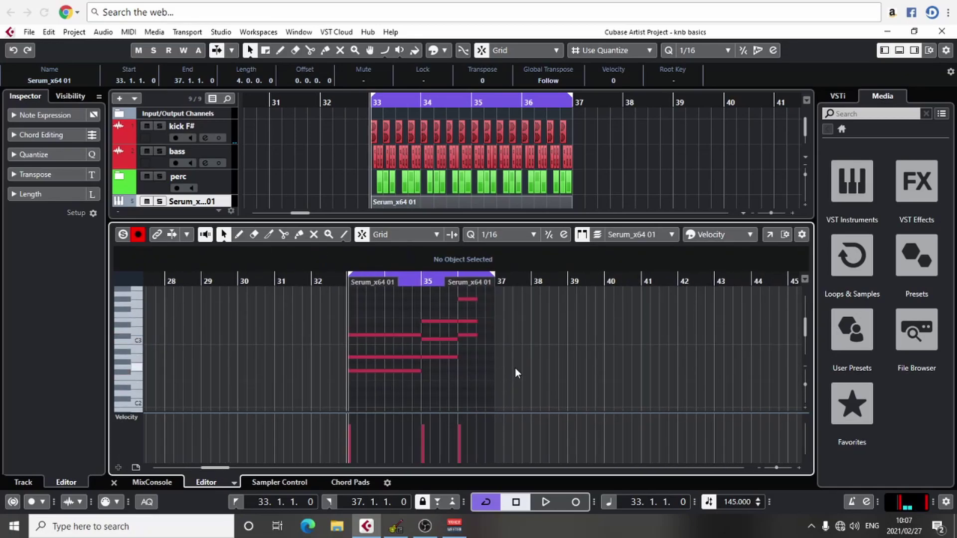
scroll(509, 359, "right", 1)
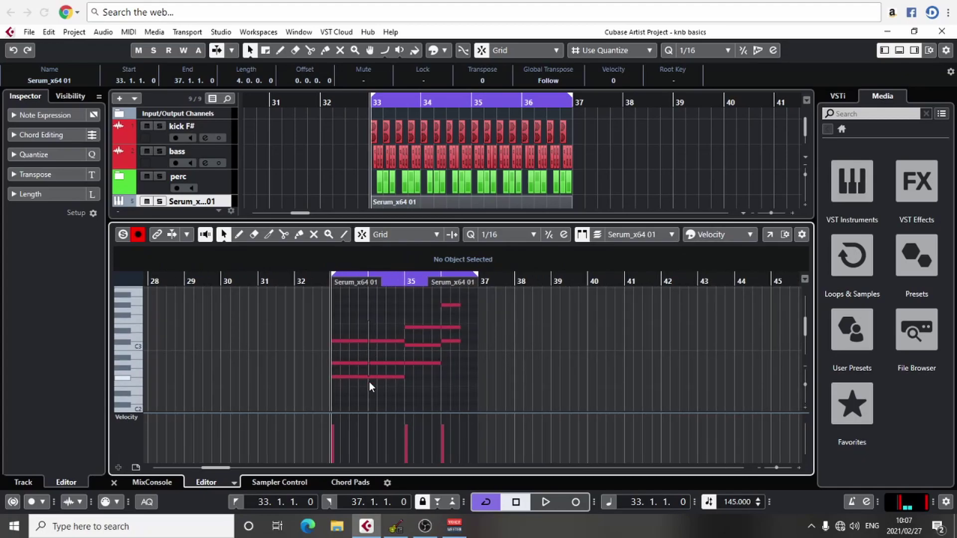
left_click(114, 483)
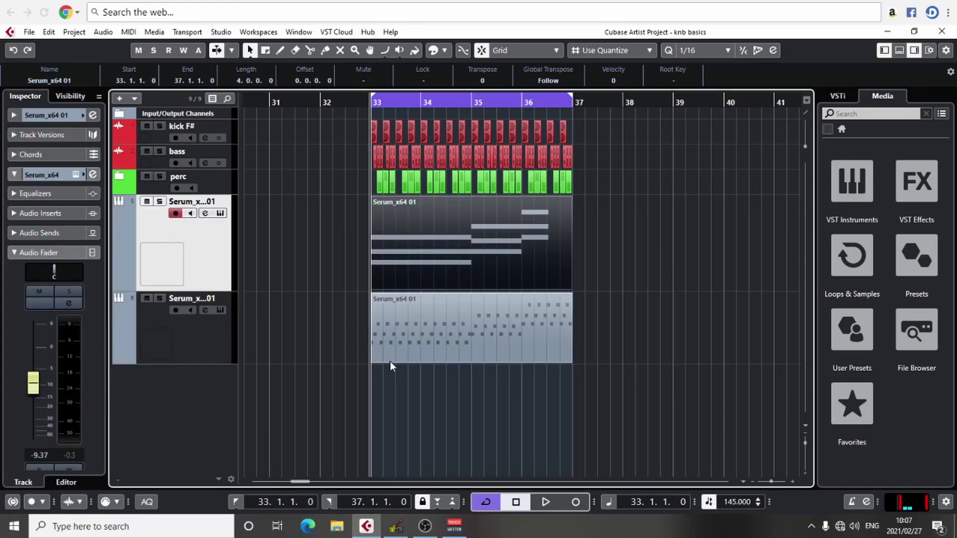
- Move the chord part to bar 37 on its track and inspect the arpeggio part's notes in the note editor
left_click_drag(406, 263, 609, 259)
left_click(452, 337)
double_click(452, 336)
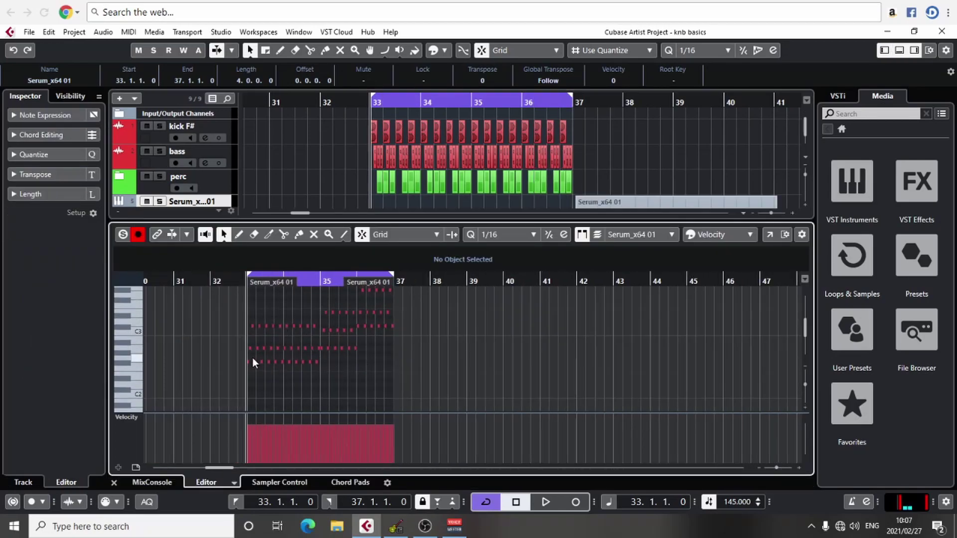
left_click(114, 482)
- Return the chord part to bar 33, aligned above the arpeggio part, and clear the selection
left_click_drag(644, 269, 440, 280)
left_click(630, 250)
left_click_drag(630, 250, 479, 253)
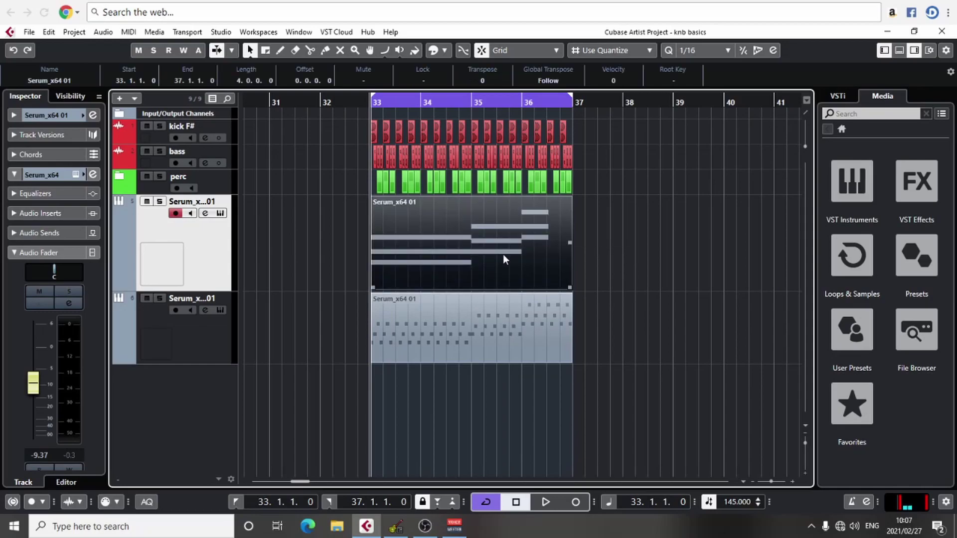
left_click(644, 275)
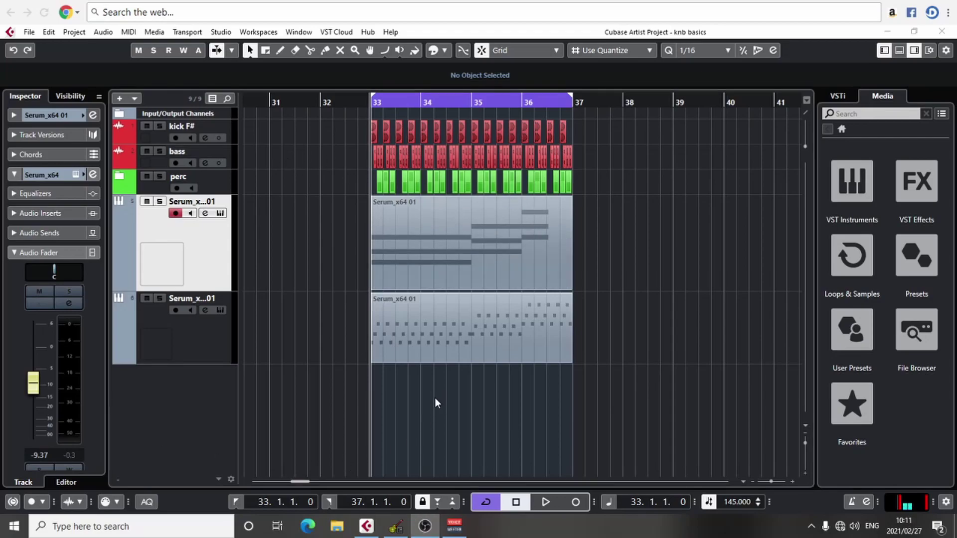
- Transpose all notes of the arpeggio part up one octave, with the first note at F#3
double_click(444, 346)
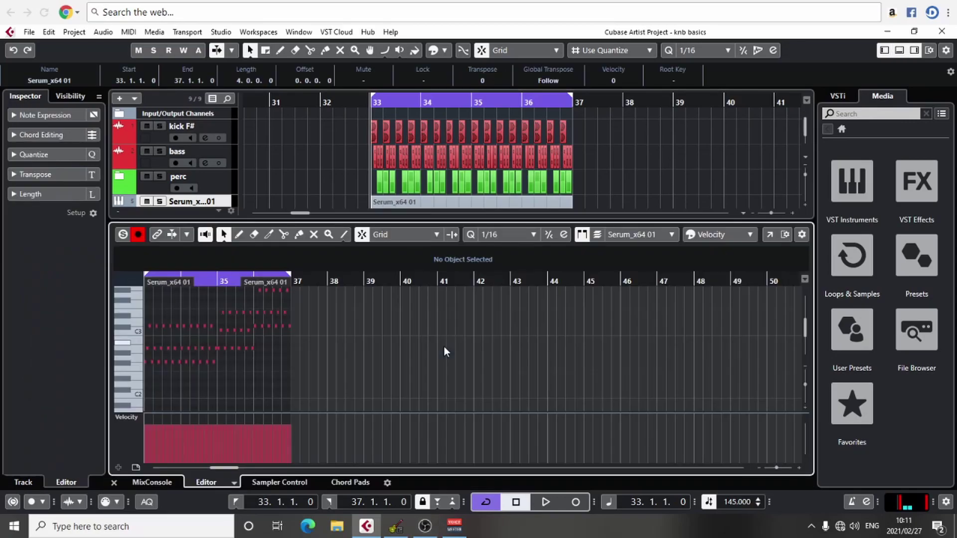
left_click_drag(384, 301, 199, 380)
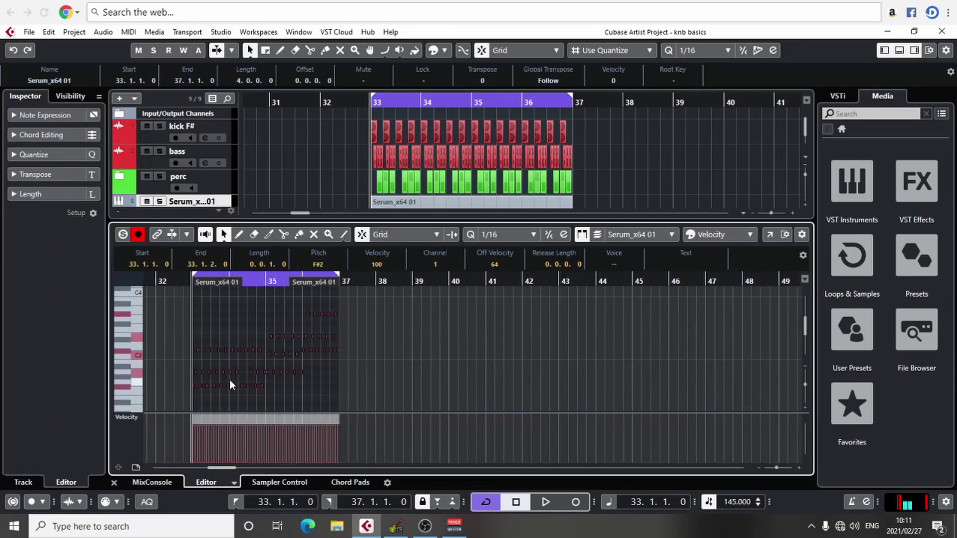
key("shift+Up")
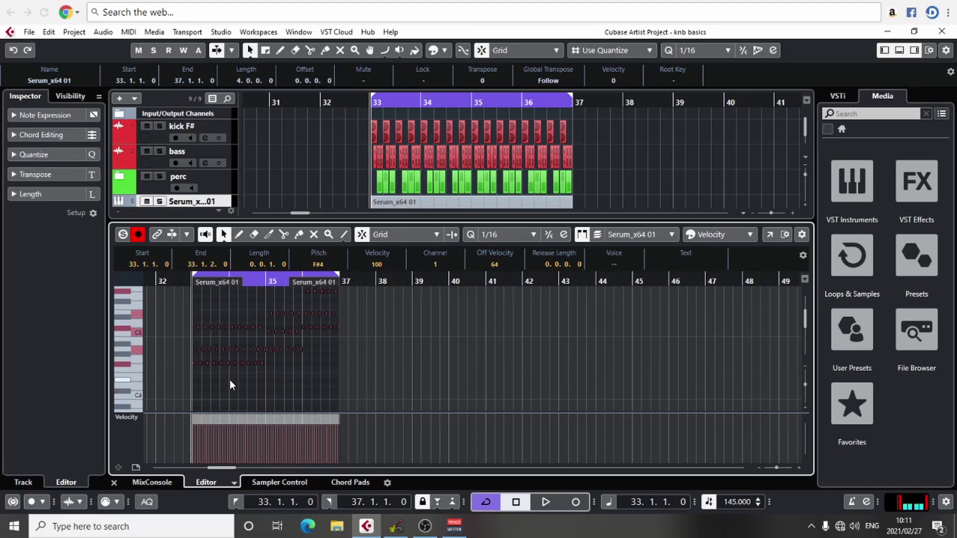
key("shift+Down")
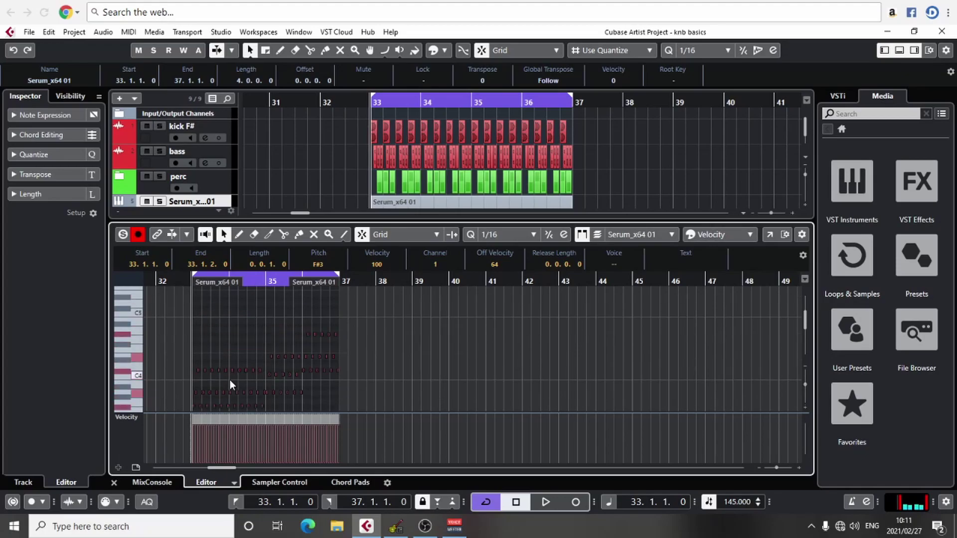
- Play the loop, close the note editor and solo both Serum tracks to hear chords and arpeggio together
key("space")
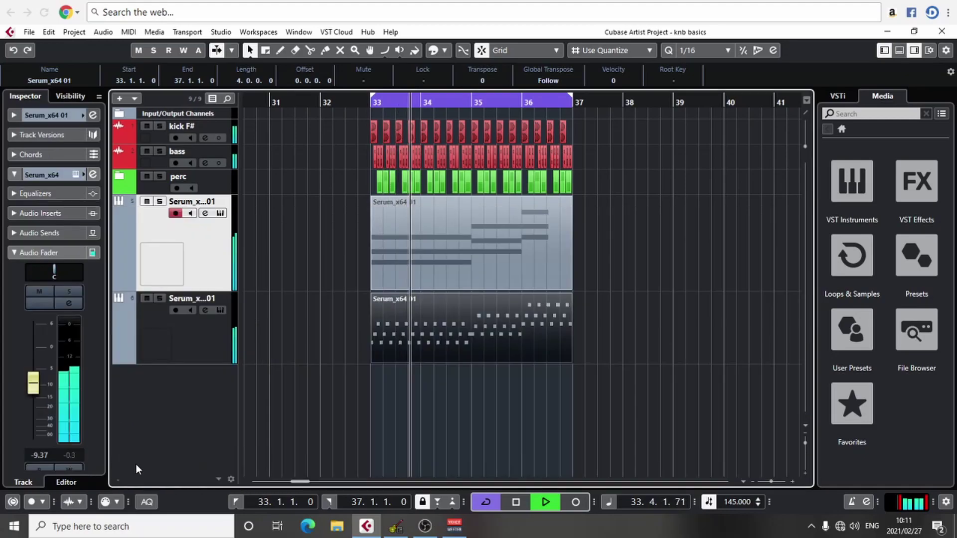
left_click(114, 482)
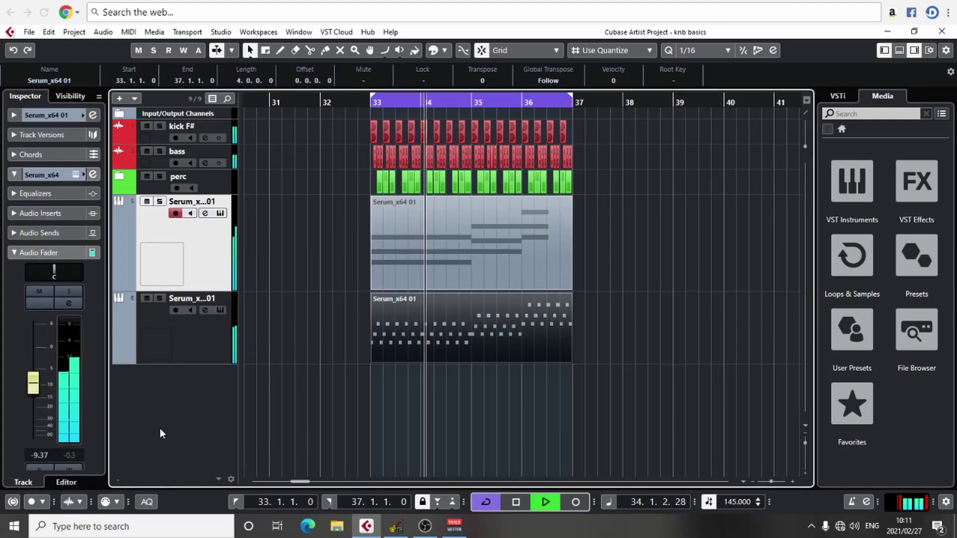
left_click(160, 299)
left_click(161, 202)
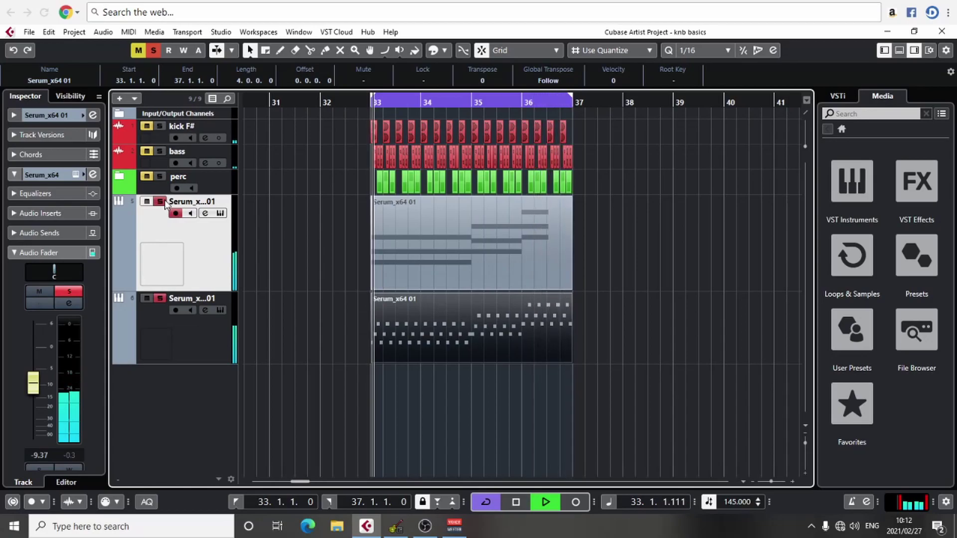
- Add the kick F# track to the soloed playback, then clear all solos and stop after hearing the full mix
left_click(160, 126)
left_click(156, 51)
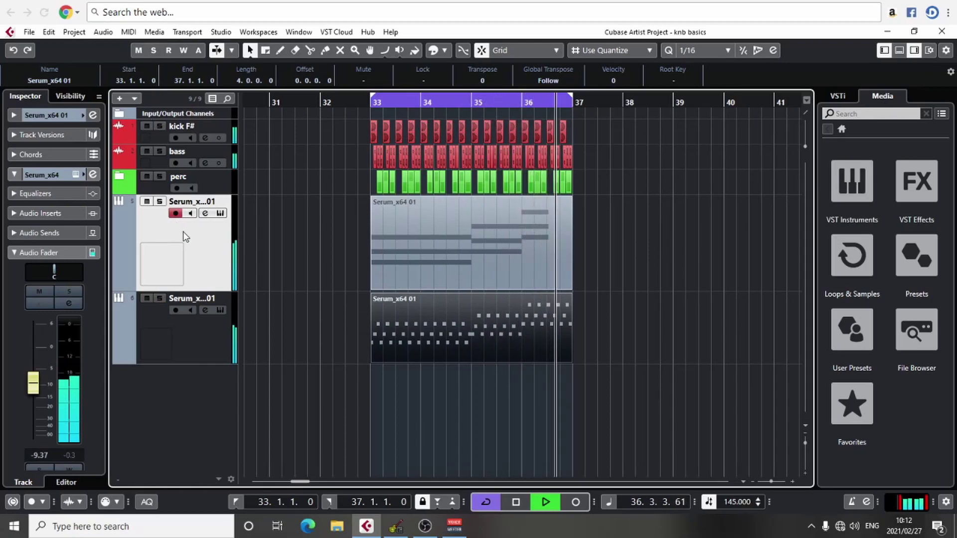
key("space")
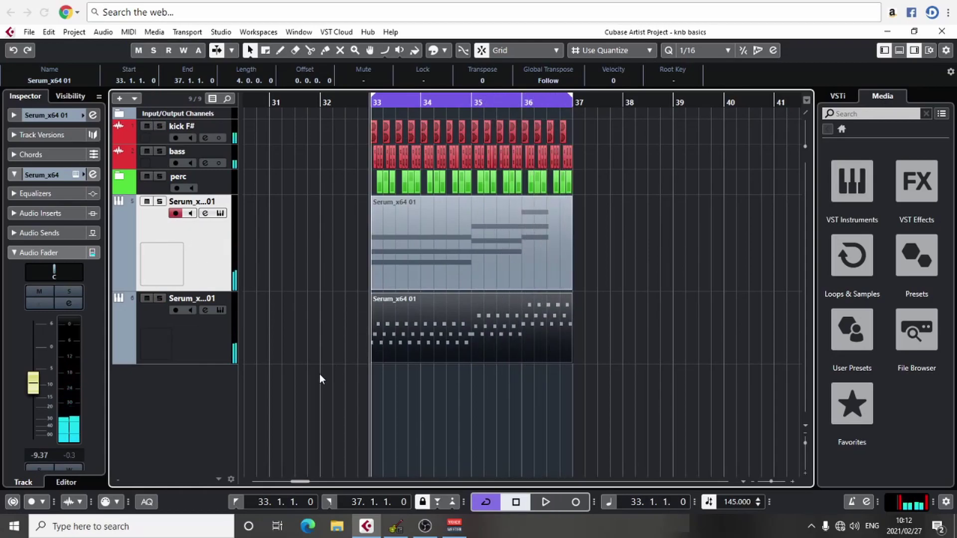
left_click(251, 382)
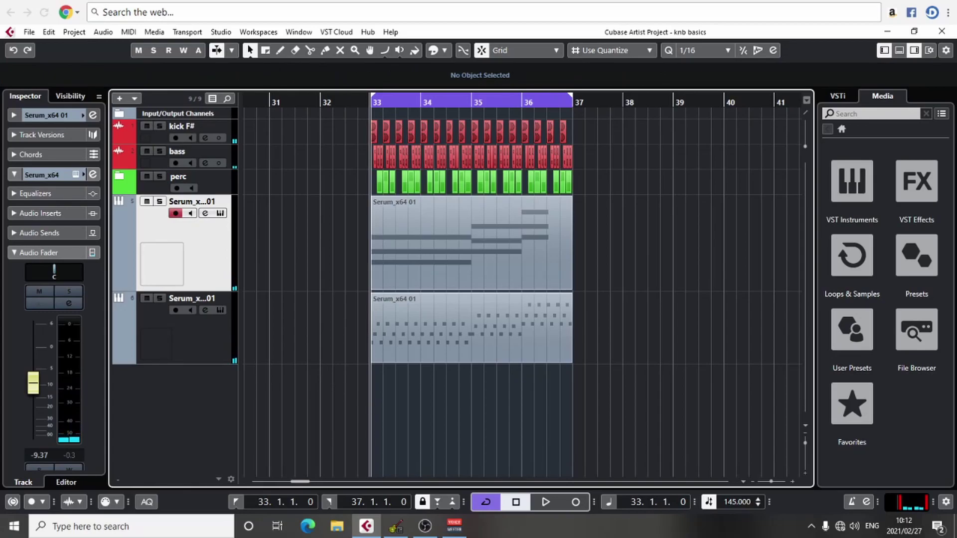